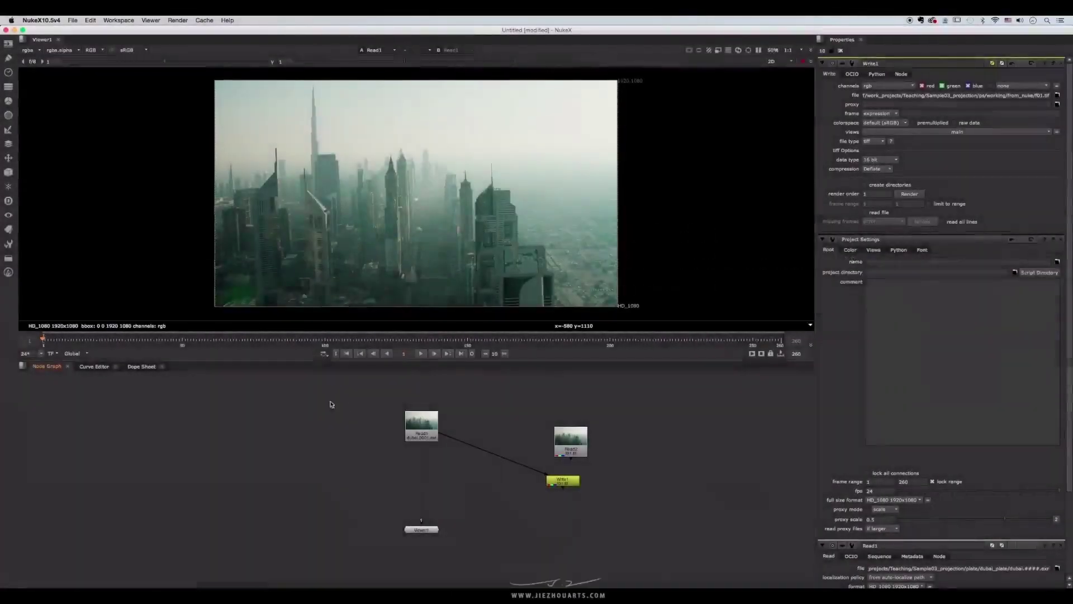
# - Delete the Read2 and Write1 nodes, keeping only the Dubai plate Read1 and Viewer1
pyautogui.click(426, 433)
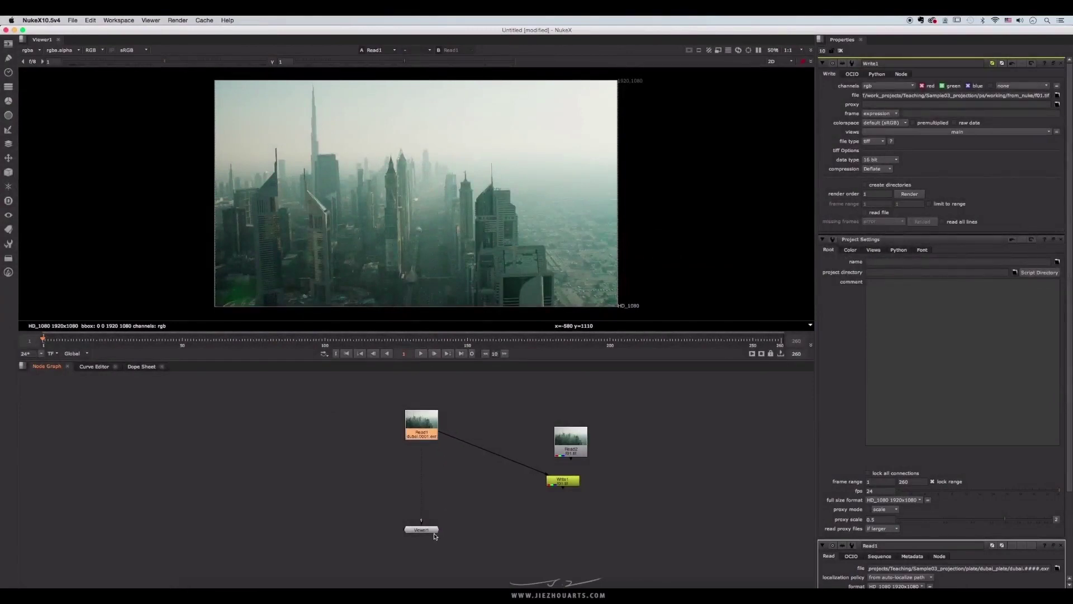
pyautogui.moveTo(433, 530); pyautogui.dragTo(438, 563)
pyautogui.doubleClick(420, 433)
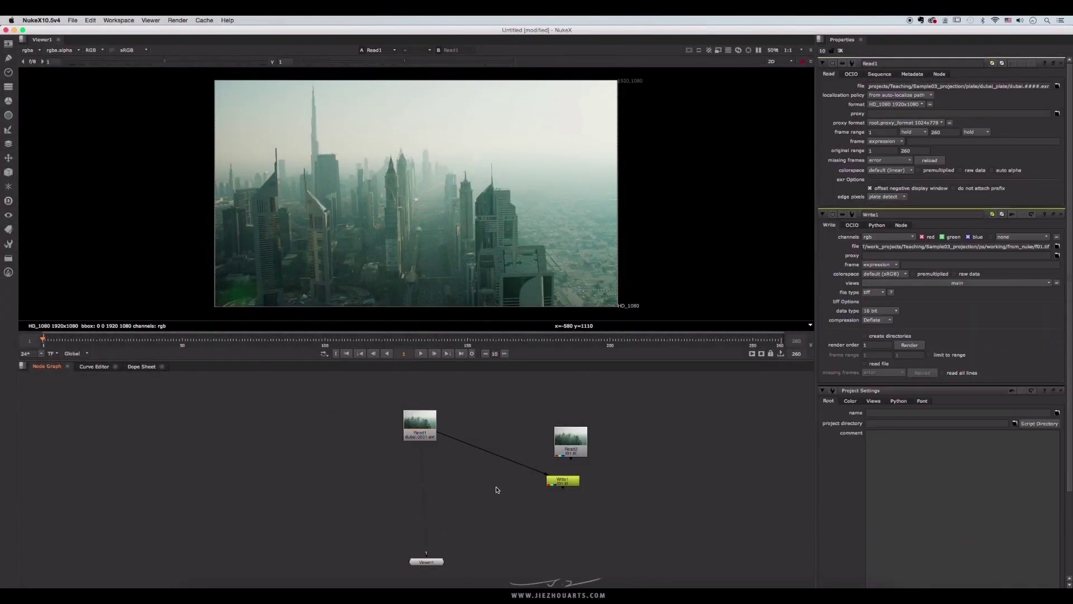
pyautogui.moveTo(559, 486); pyautogui.dragTo(613, 480)
pyautogui.press('Delete')
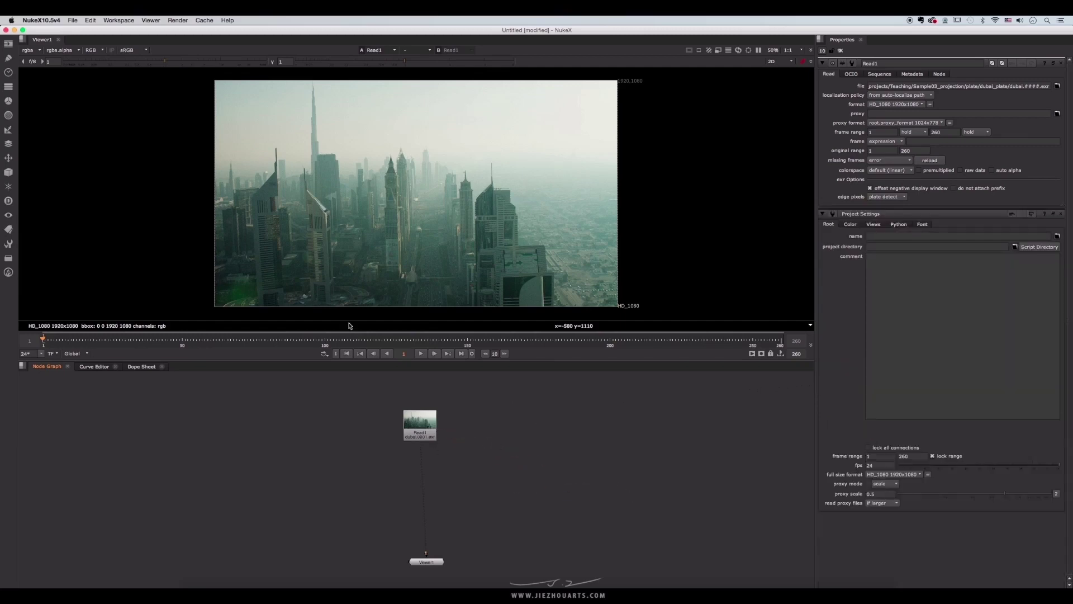
# - Save the comp as Dubai_dmp_v001.nk in the Sample03_projection nuke folder
pyautogui.click(73, 20)
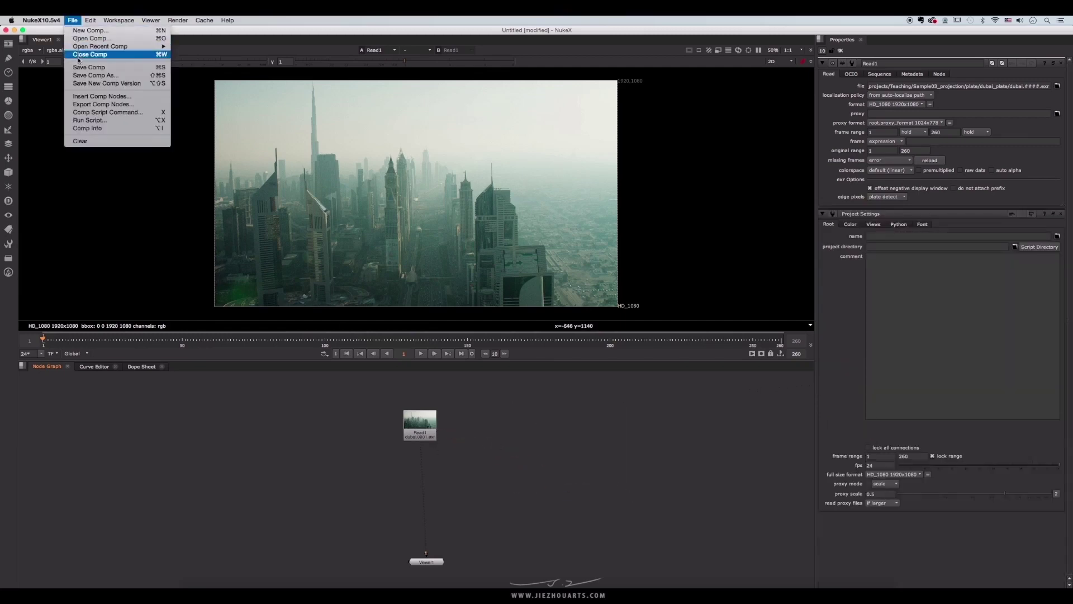
pyautogui.click(92, 75)
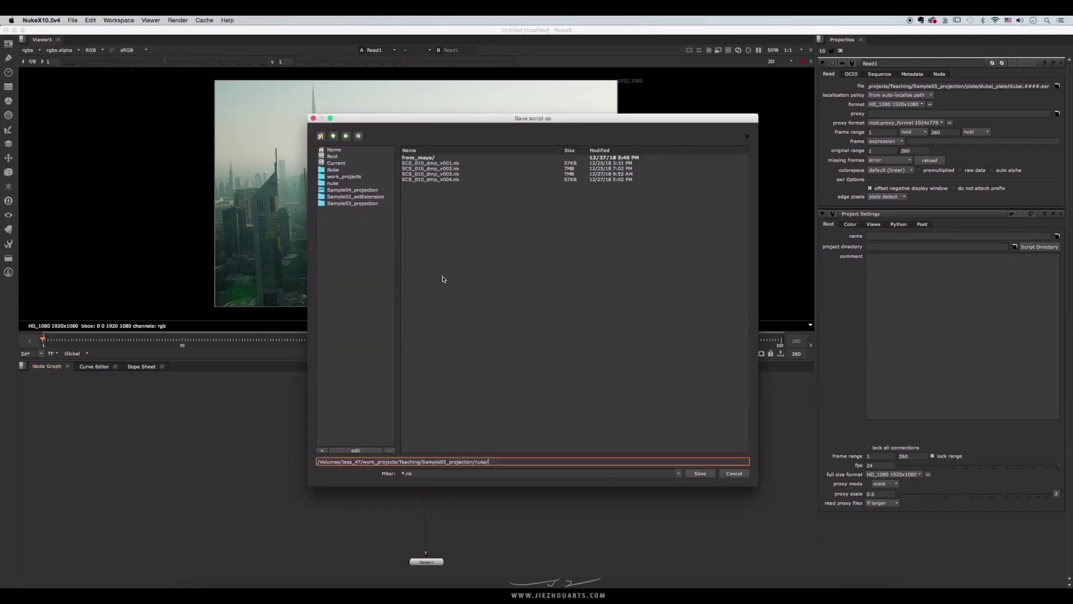
pyautogui.write('Dubai_dmp_v001')
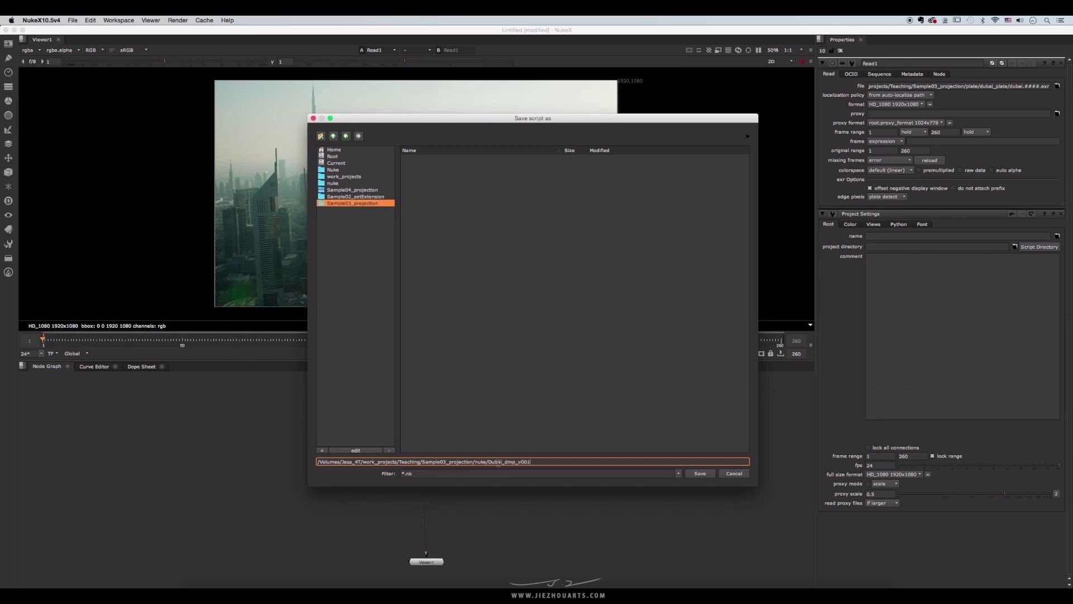
pyautogui.press('Return')
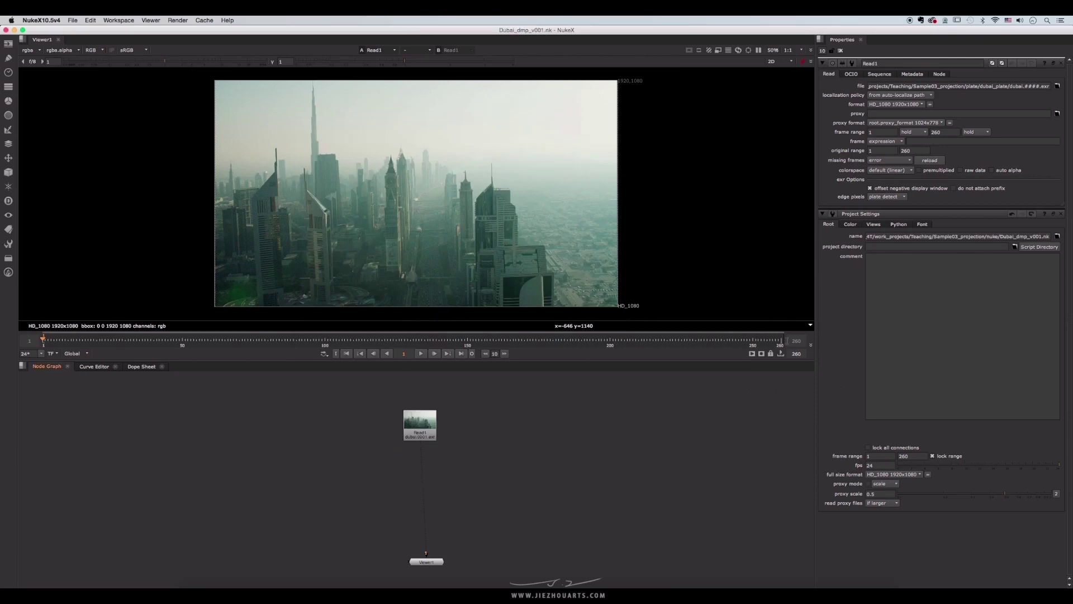
pyautogui.moveTo(417, 434)
pyautogui.mouseDown()
pyautogui.moveTo(440, 433)
pyautogui.moveTo(423, 422)
pyautogui.mouseUp()
# - Add a Scene node below the plate and place Scene1 to the right
pyautogui.click(496, 447)
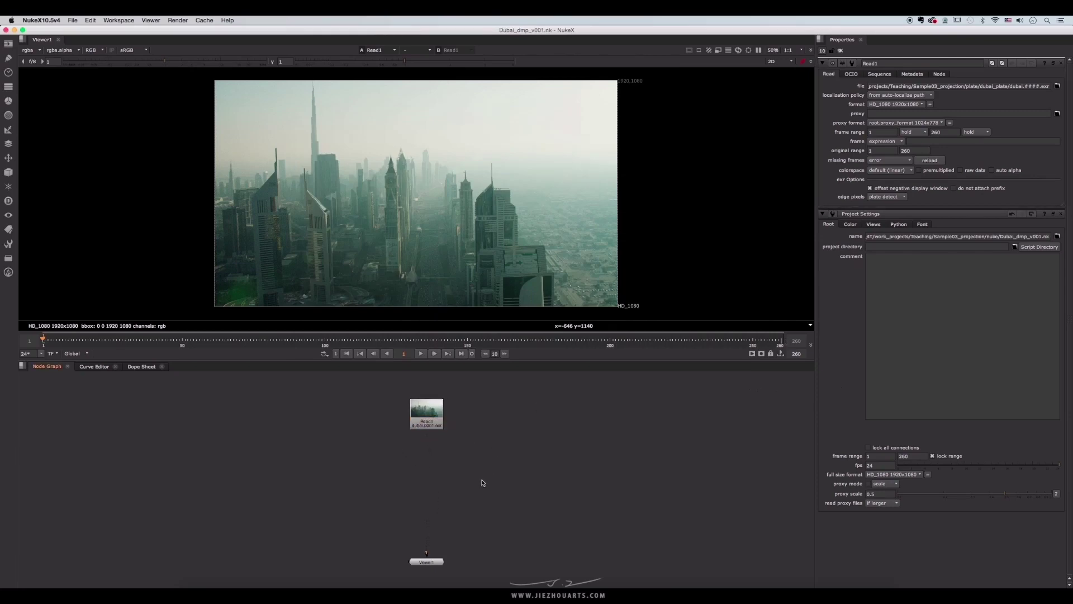
pyautogui.press('Tab')
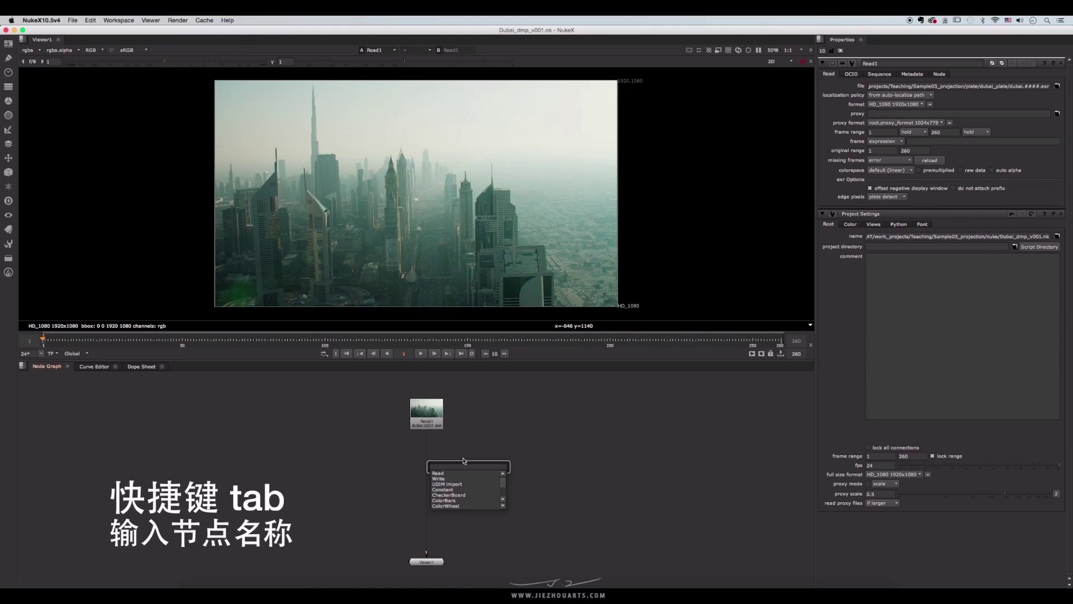
pyautogui.write('scene')
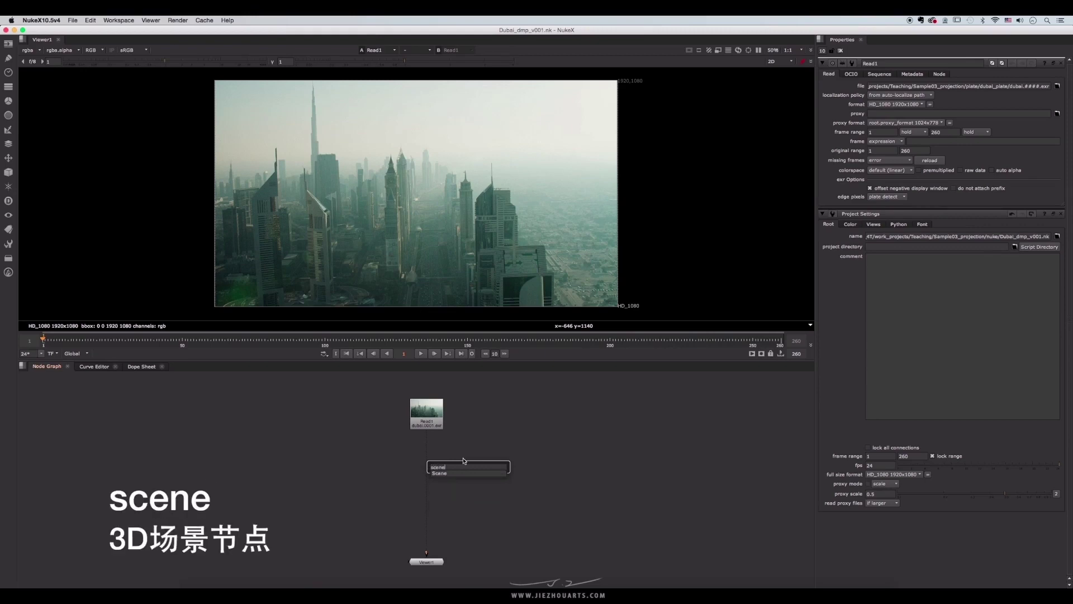
pyautogui.press('Return')
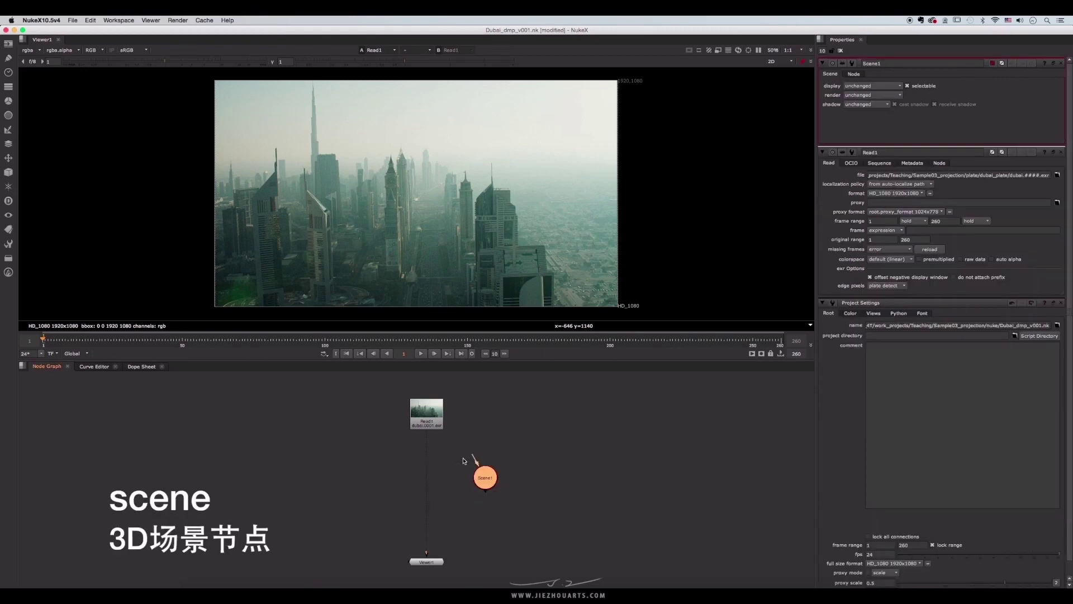
pyautogui.moveTo(495, 482); pyautogui.dragTo(519, 491)
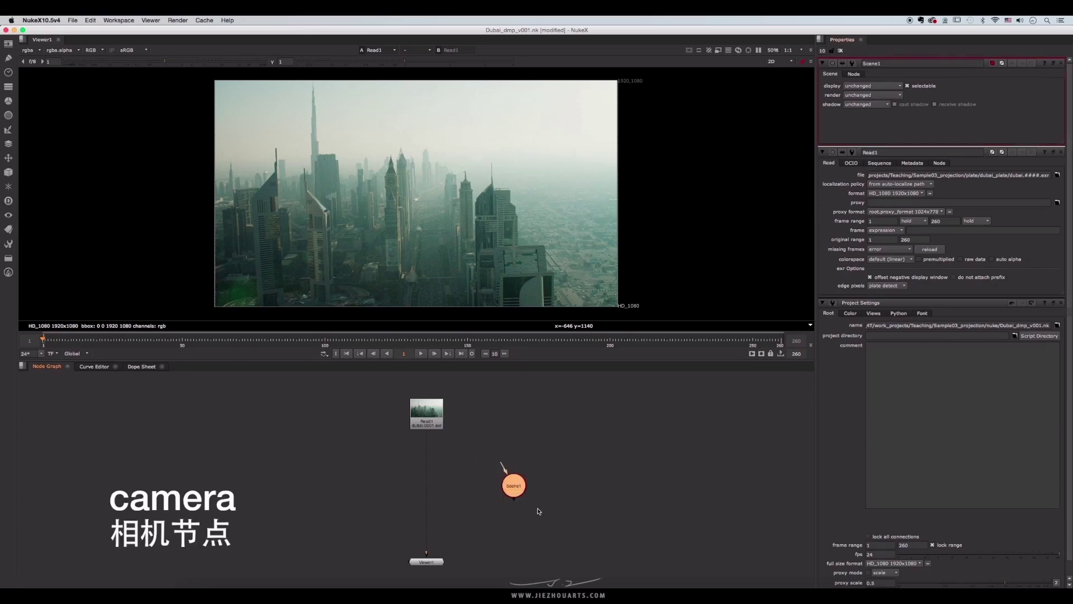
# - Add a Camera node, creating Camera1
pyautogui.press('Tab')
pyautogui.write('cam')
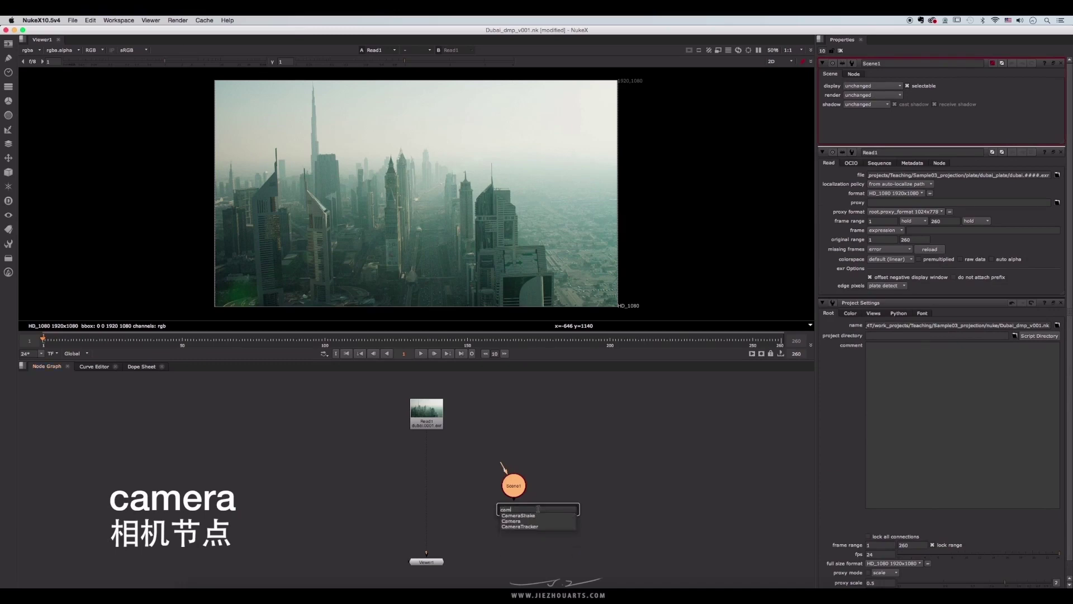
pyautogui.write('era')
pyautogui.press('Return')
# - Create ScanlineRender1 beneath Camera1 and Scene1 and pipe Camera1 into its cam input
pyautogui.moveTo(518, 492); pyautogui.dragTo(471, 487)
pyautogui.click(518, 524)
pyautogui.press('Tab')
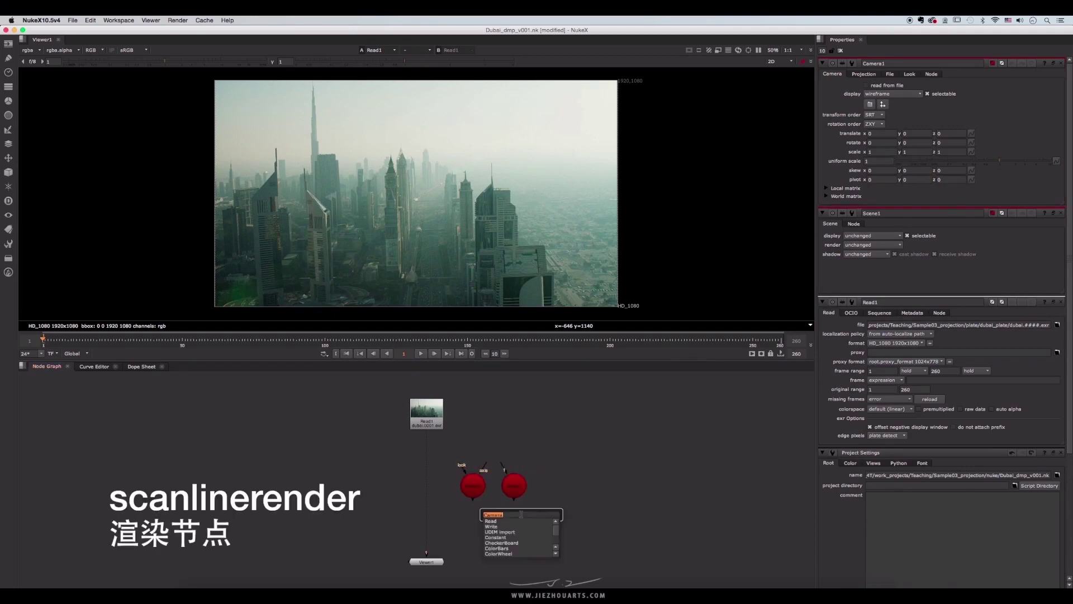
pyautogui.write('scn')
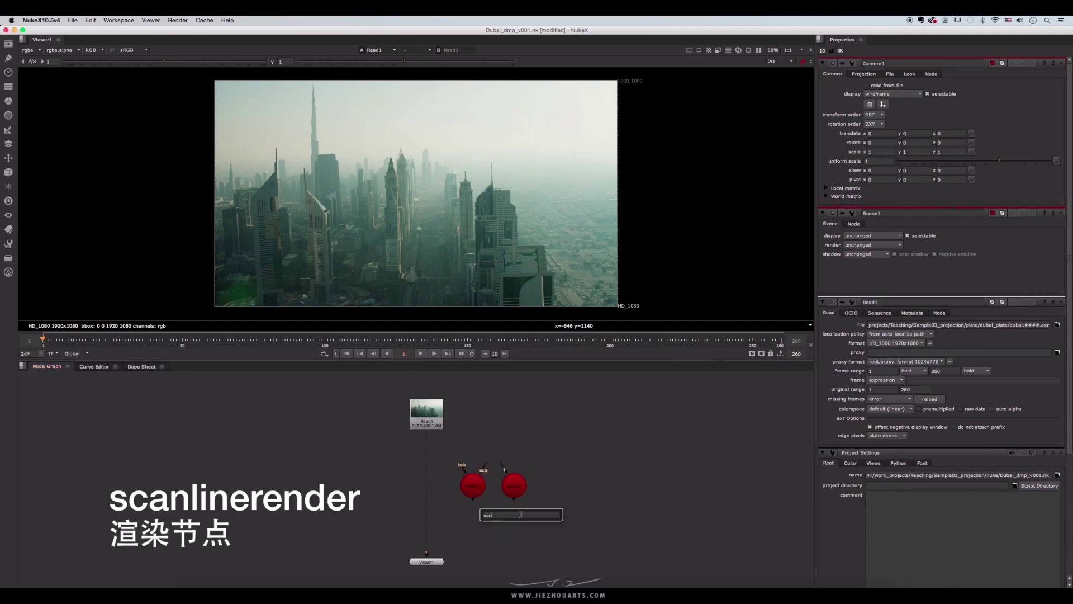
pyautogui.press('Down')
pyautogui.press('Down')
pyautogui.press('Down')
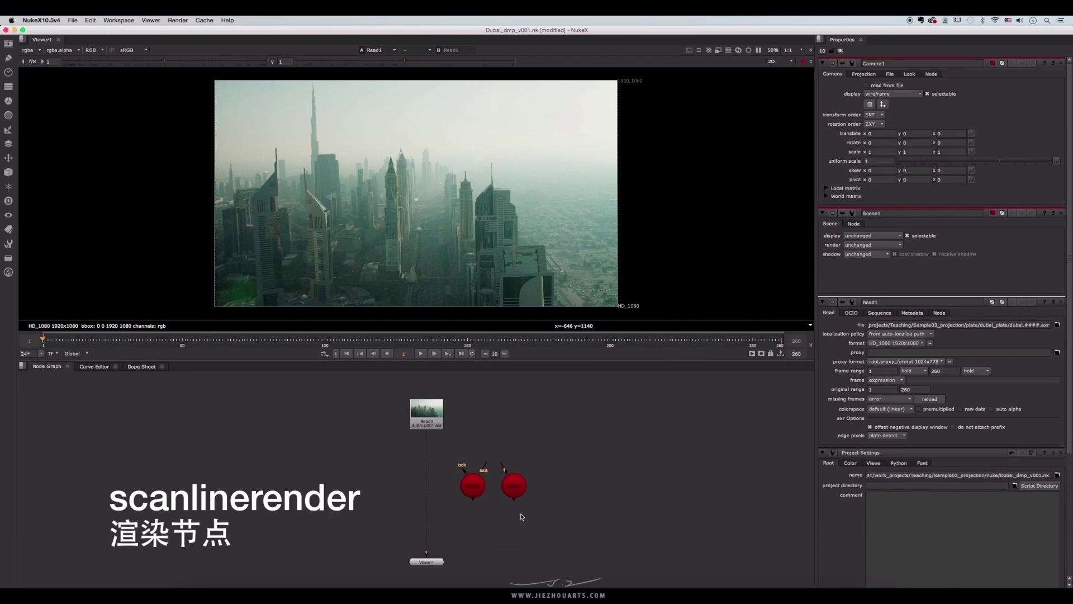
pyautogui.press('Return')
pyautogui.moveTo(533, 523); pyautogui.dragTo(474, 494)
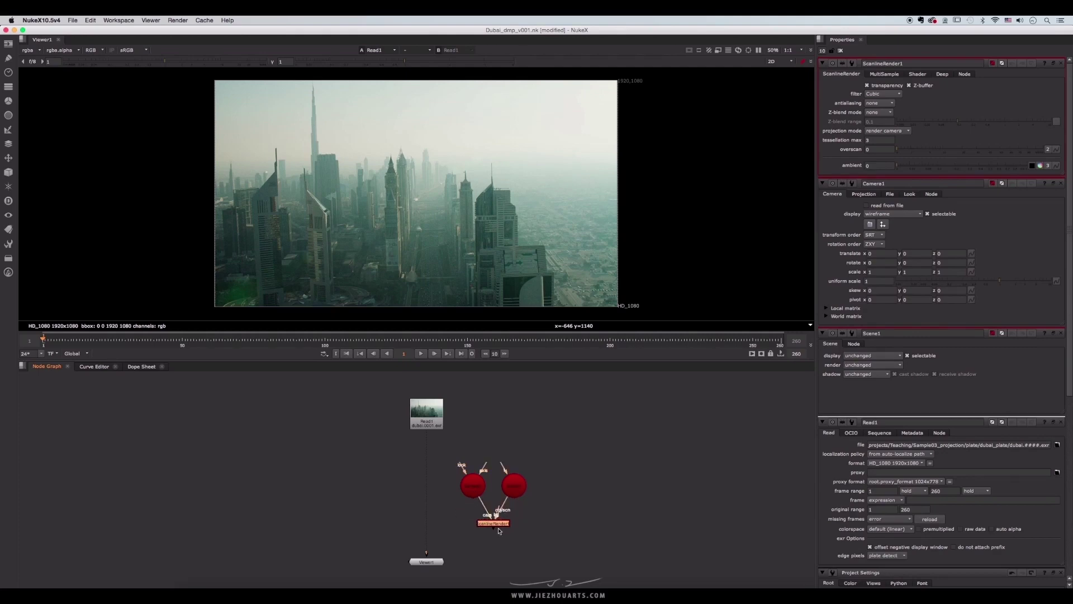
pyautogui.click(535, 529)
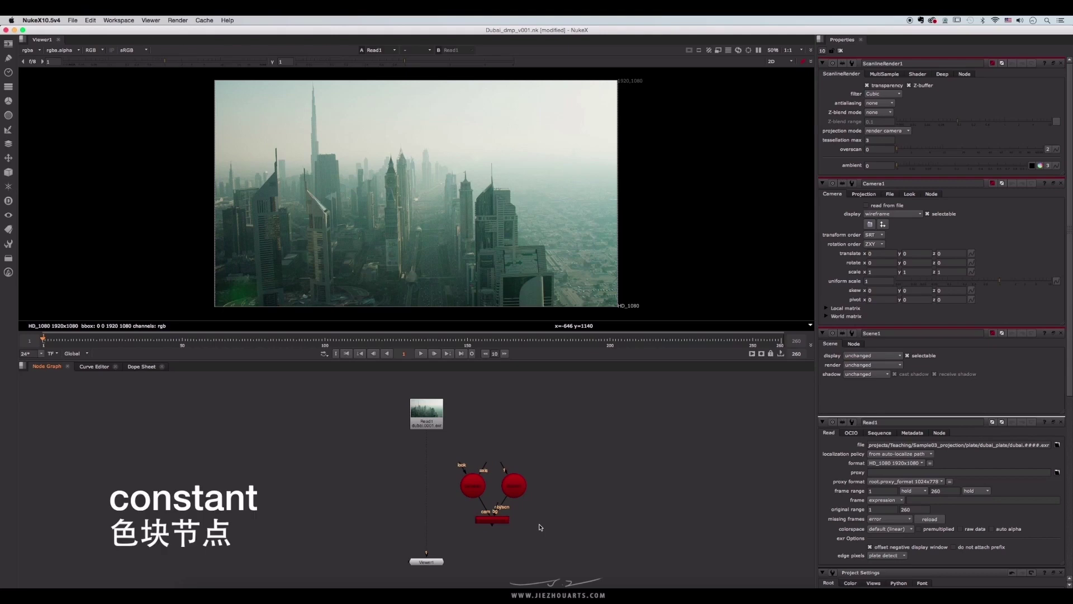
# - Create a Constant node in HD_1080 format and show its black frame in the viewer
pyautogui.press('Tab')
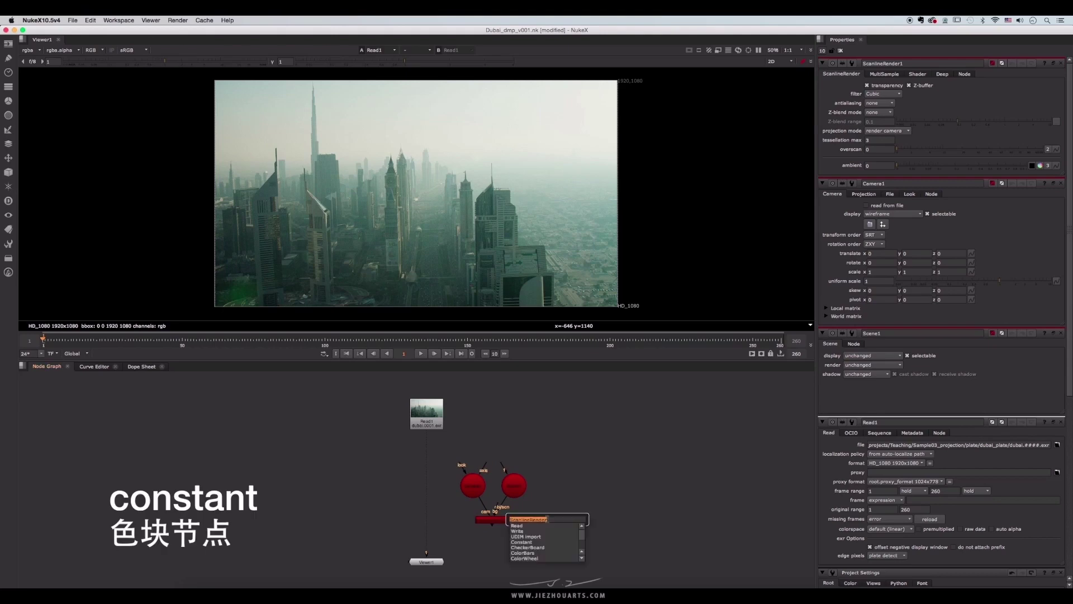
pyautogui.write('col')
pyautogui.press('Return')
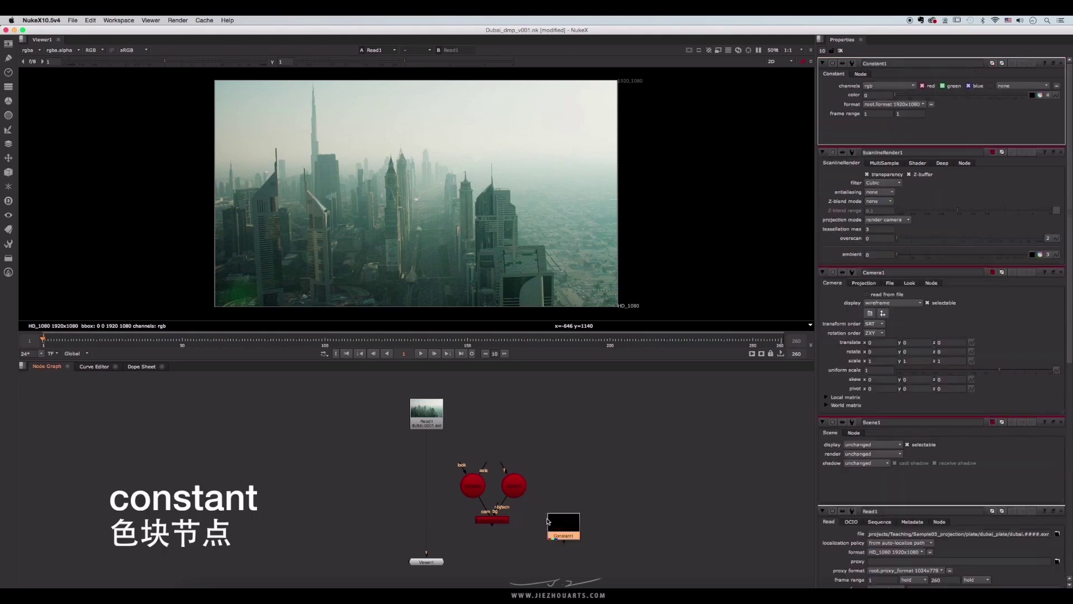
pyautogui.moveTo(573, 535); pyautogui.dragTo(565, 522)
pyautogui.press('1')
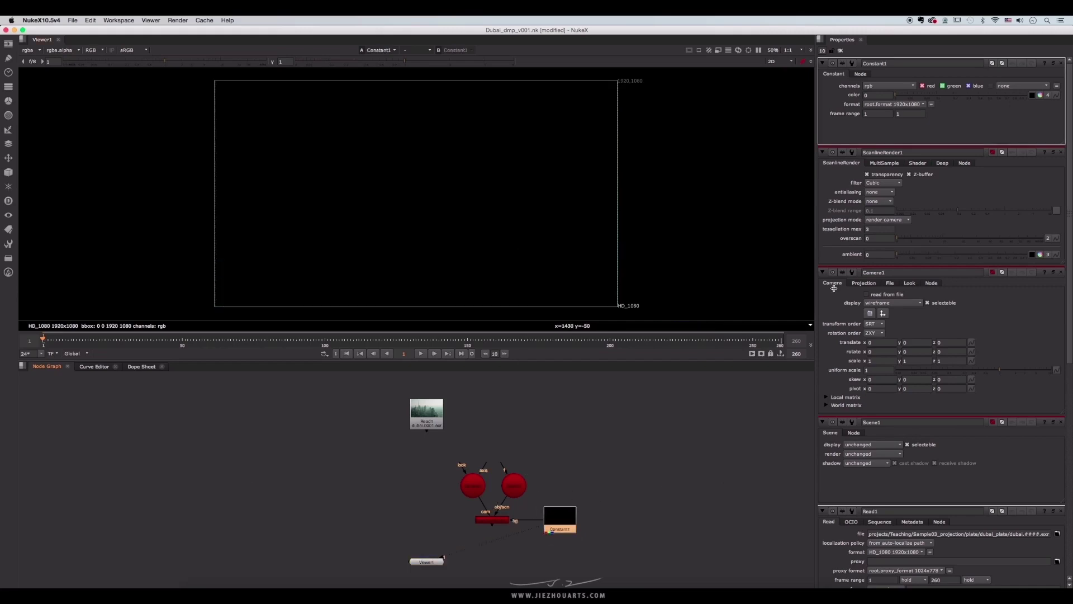
pyautogui.click(898, 106)
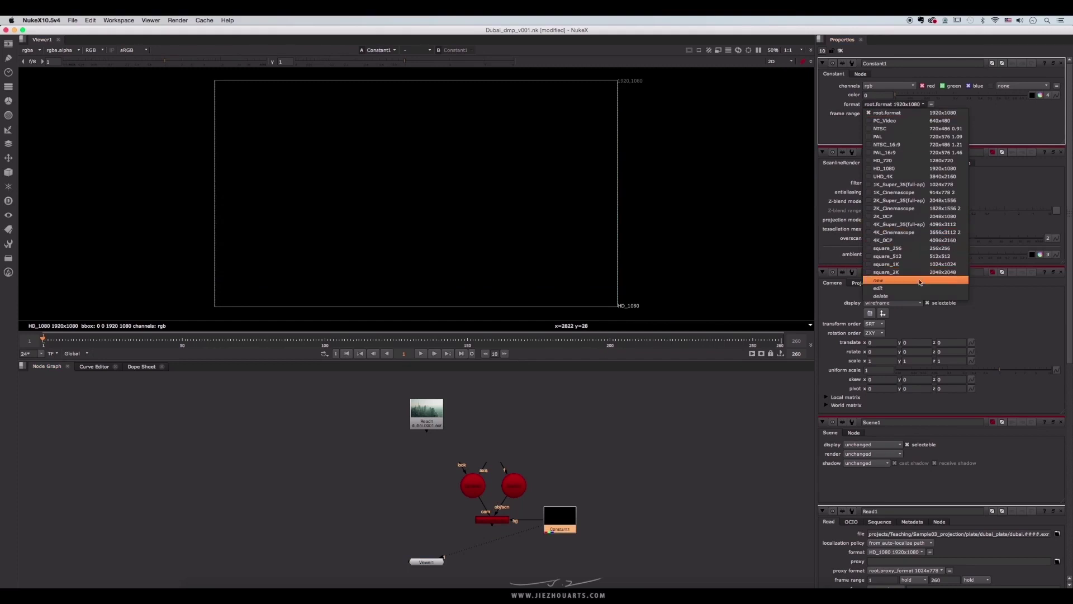
pyautogui.click(943, 169)
# - Connect Constant1 to ScanlineRender1's bg input and shift Read1 slightly up-left
pyautogui.click(621, 510)
pyautogui.click(570, 529)
pyautogui.click(494, 520)
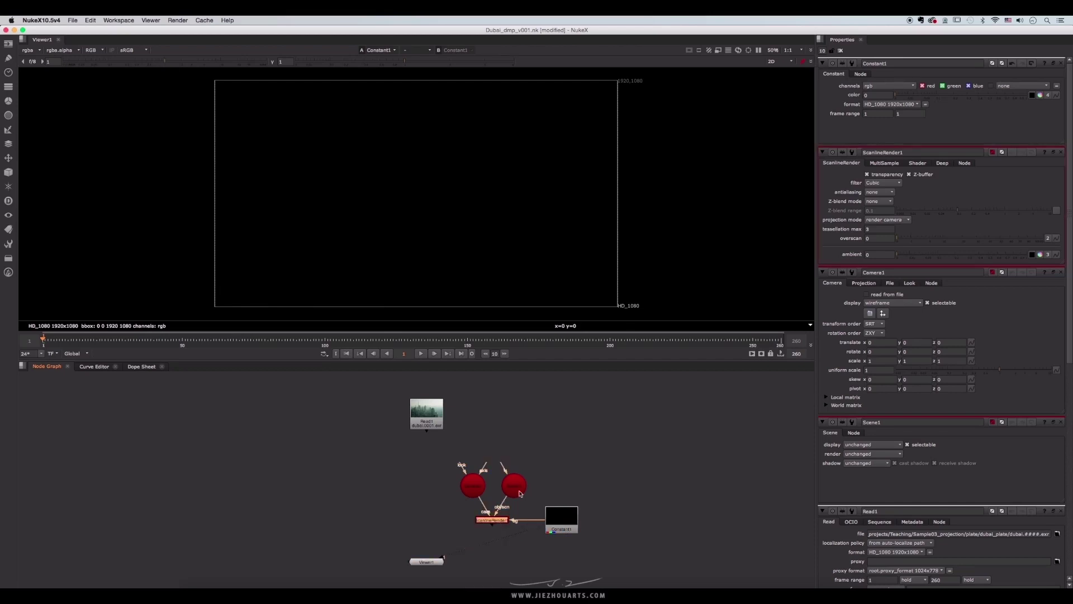
pyautogui.click(568, 521)
pyautogui.click(574, 535)
pyautogui.click(571, 532)
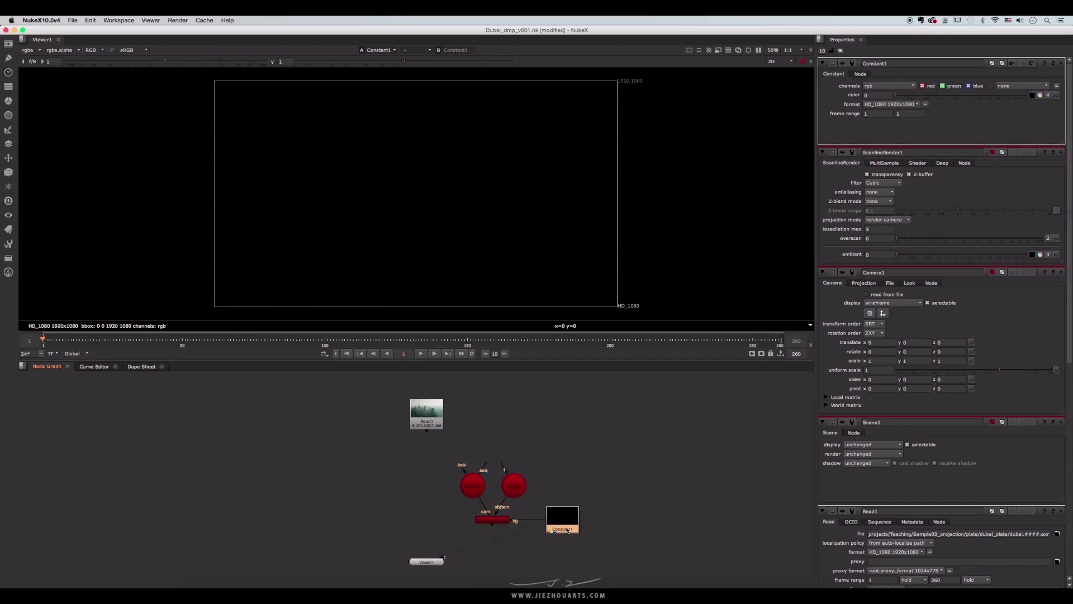
pyautogui.click(565, 475)
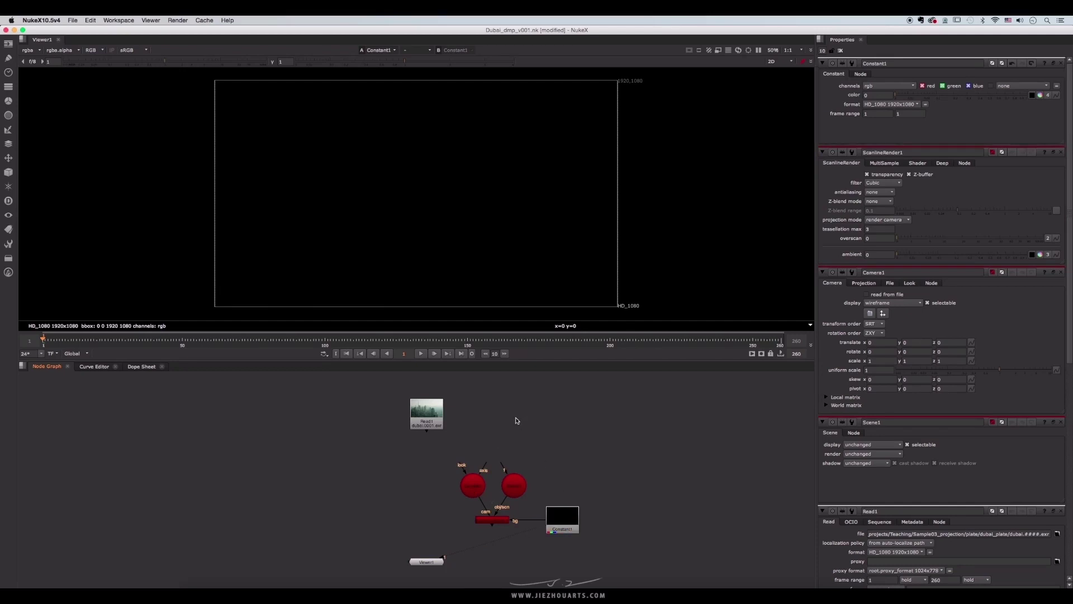
pyautogui.moveTo(439, 417); pyautogui.dragTo(436, 411)
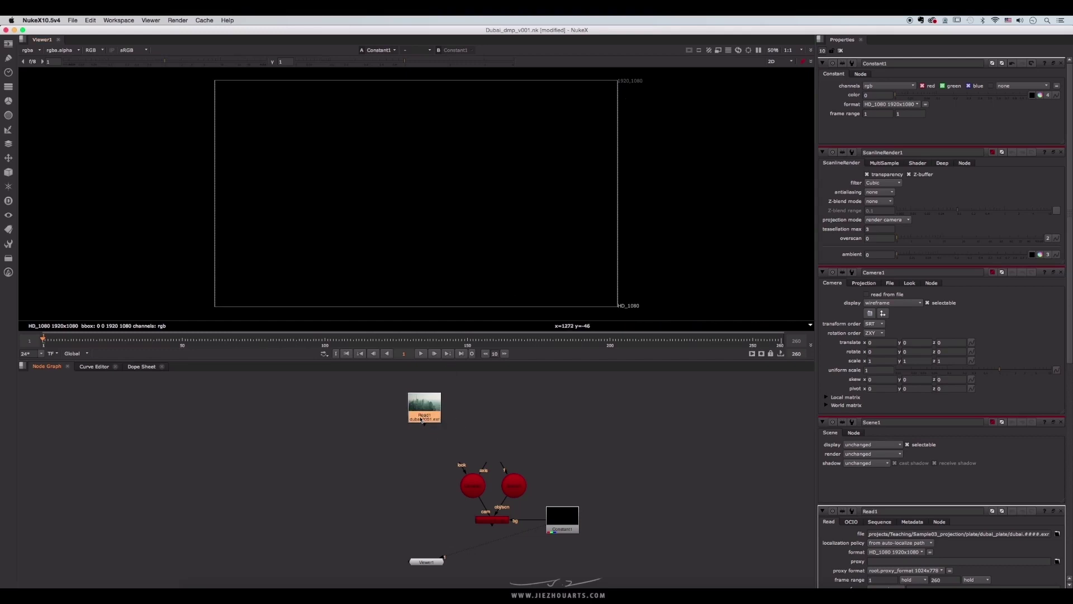
# - Pipe Camera1 into the Scene1 node
pyautogui.moveTo(431, 420); pyautogui.dragTo(451, 426)
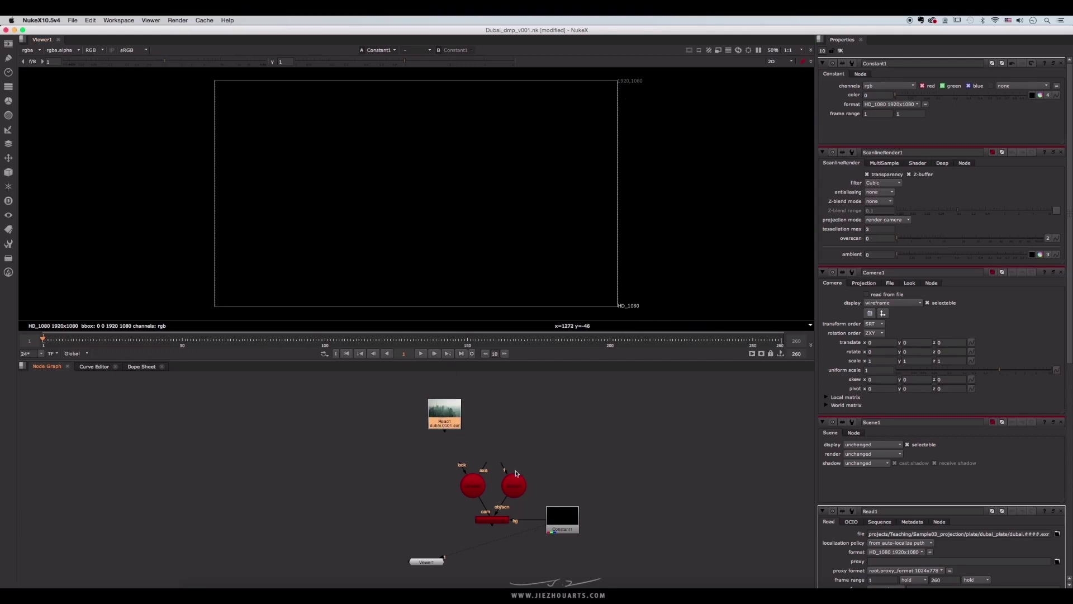
pyautogui.moveTo(516, 473); pyautogui.dragTo(468, 495)
pyautogui.click(525, 492)
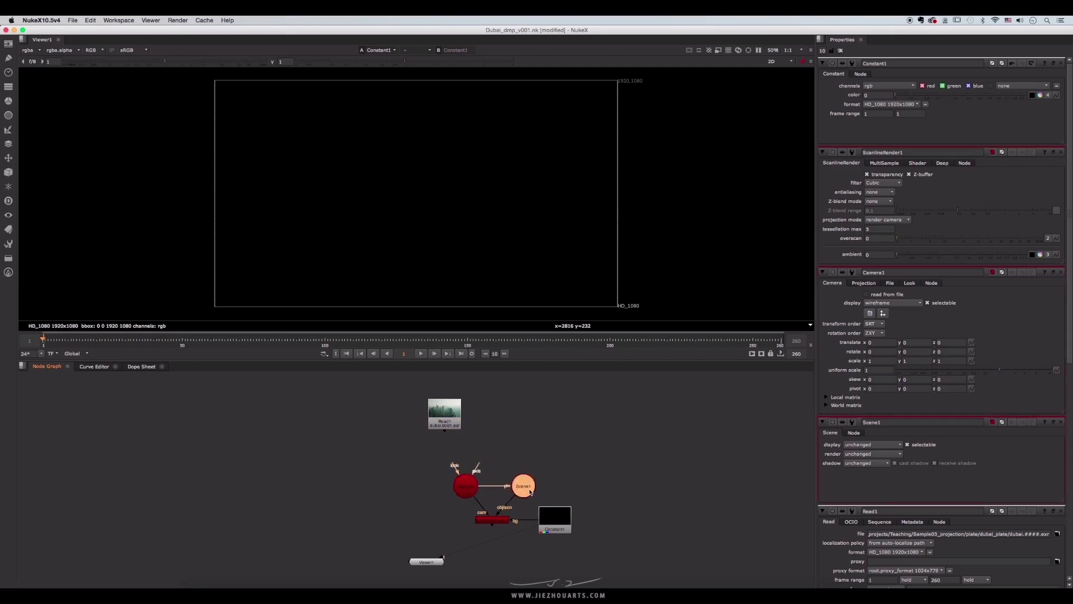
pyautogui.click(549, 488)
pyautogui.click(525, 493)
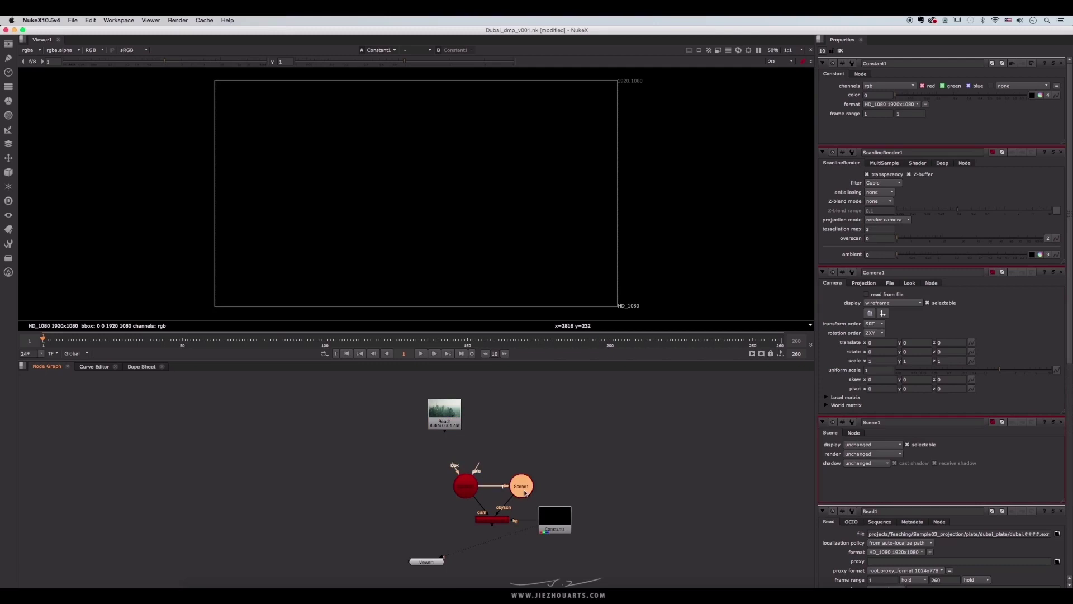
pyautogui.click(496, 521)
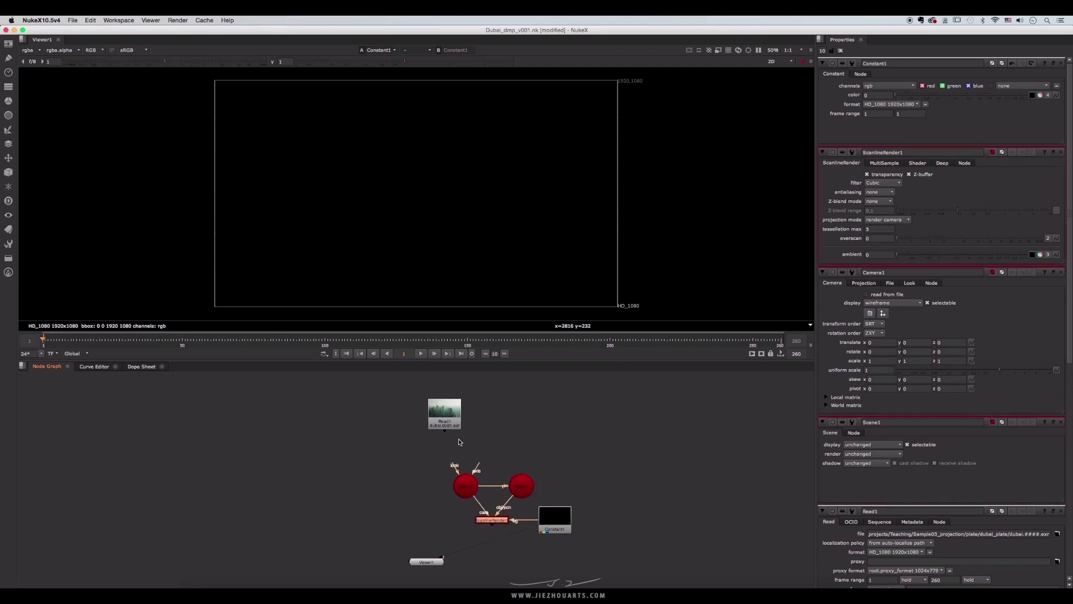
# - Center Read1 above Camera1 and Scene1, nudging ScanlineRender1 and Constant1 into place
pyautogui.moveTo(453, 421); pyautogui.dragTo(472, 394)
pyautogui.click(522, 453)
pyautogui.moveTo(492, 520); pyautogui.dragTo(494, 523)
pyautogui.moveTo(565, 521); pyautogui.dragTo(566, 525)
pyautogui.click(598, 506)
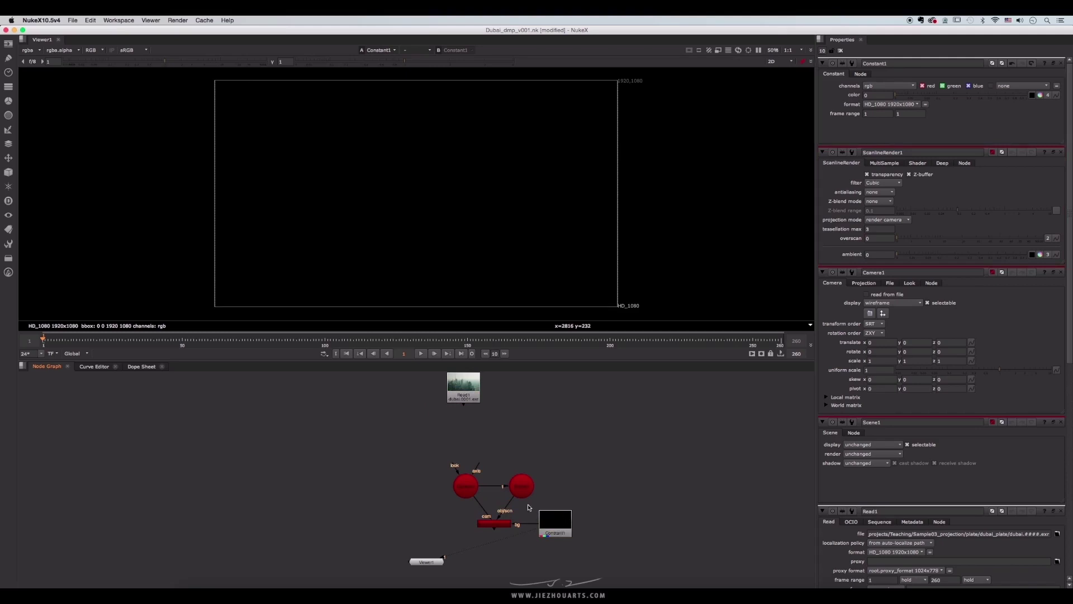
pyautogui.click(464, 486)
pyautogui.moveTo(521, 486); pyautogui.dragTo(524, 486)
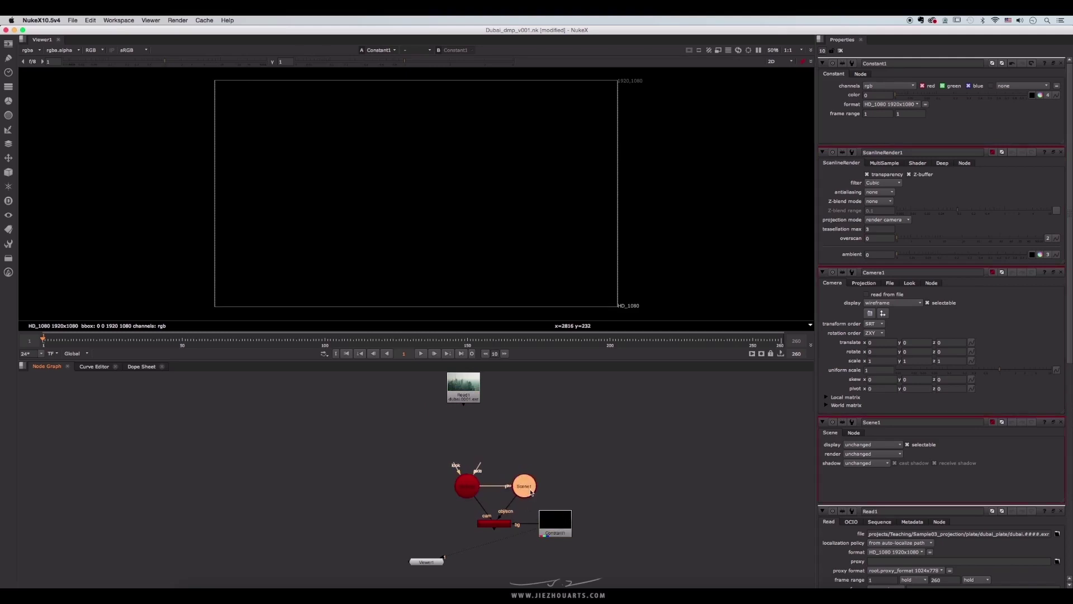
pyautogui.click(536, 543)
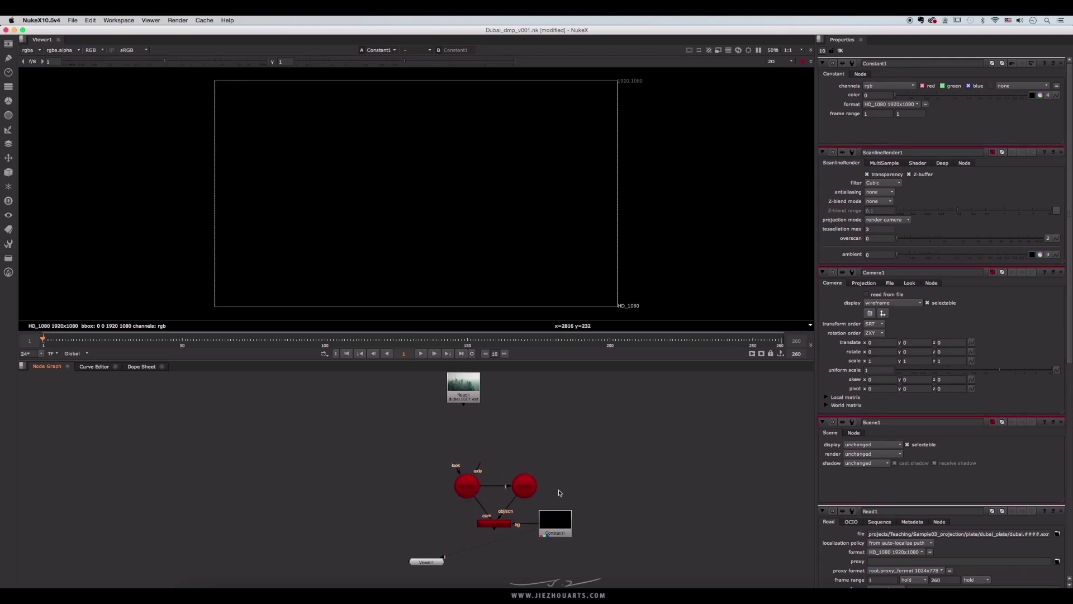
pyautogui.click(460, 496)
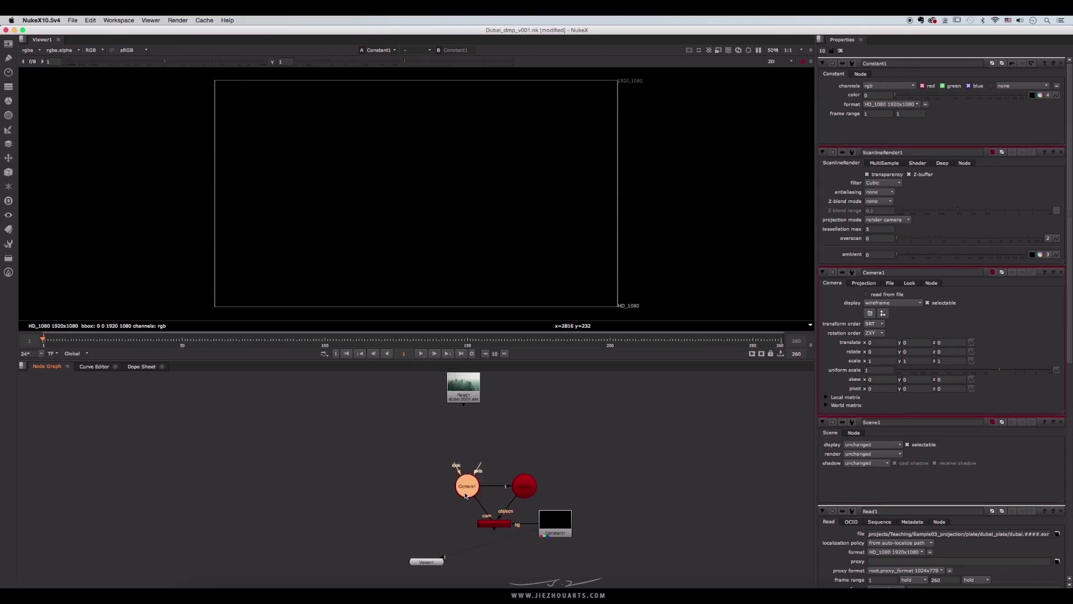
# - Enable read from file on Camera1 and load rendercam_v01.fbx from the from_maya folder
pyautogui.doubleClick(468, 490)
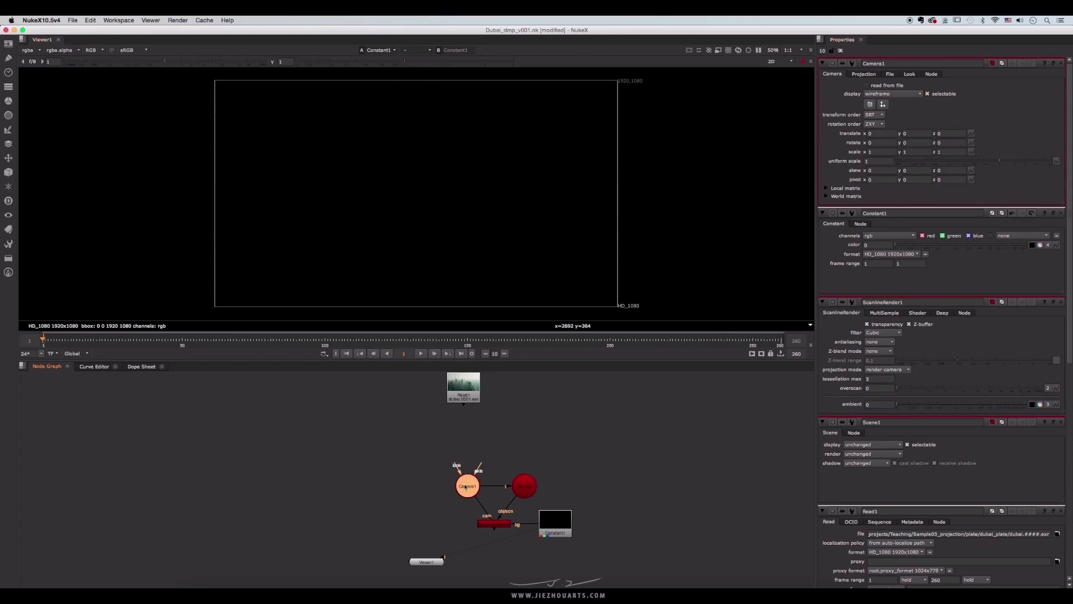
pyautogui.click(868, 85)
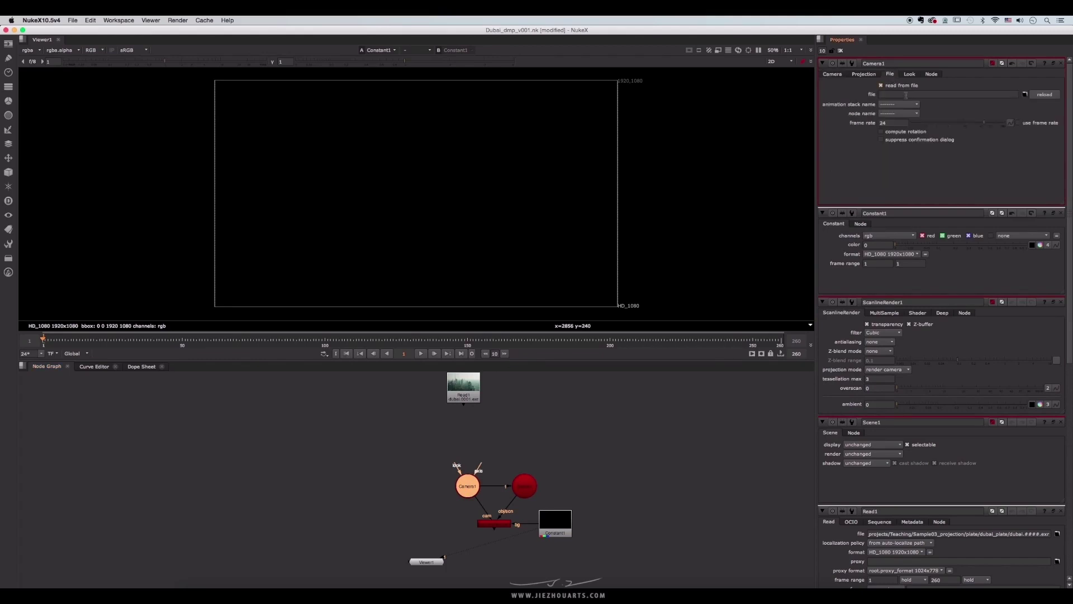
pyautogui.click(1026, 95)
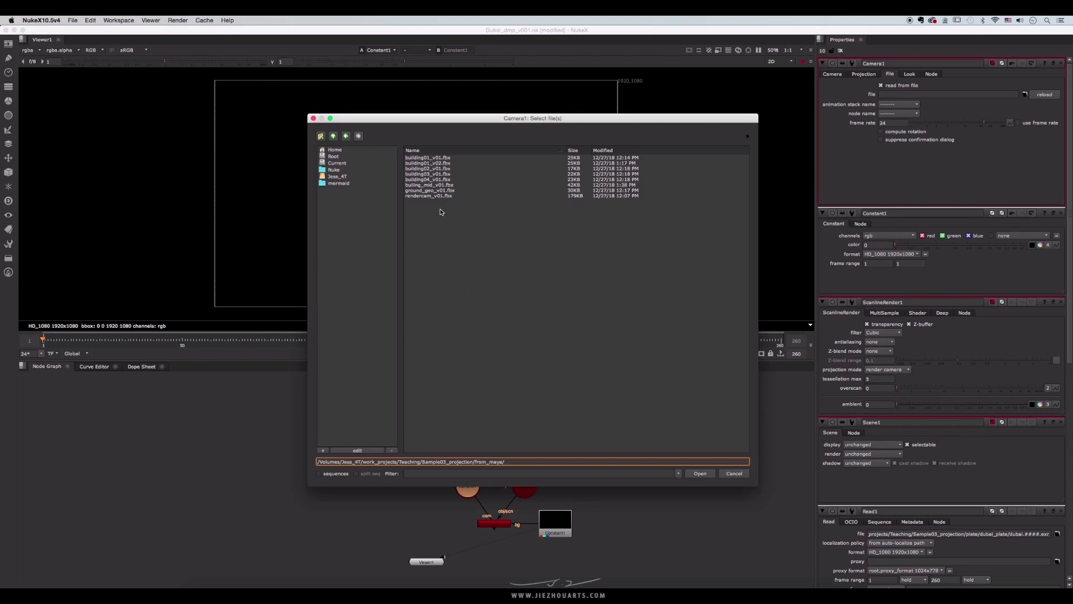
pyautogui.click(334, 137)
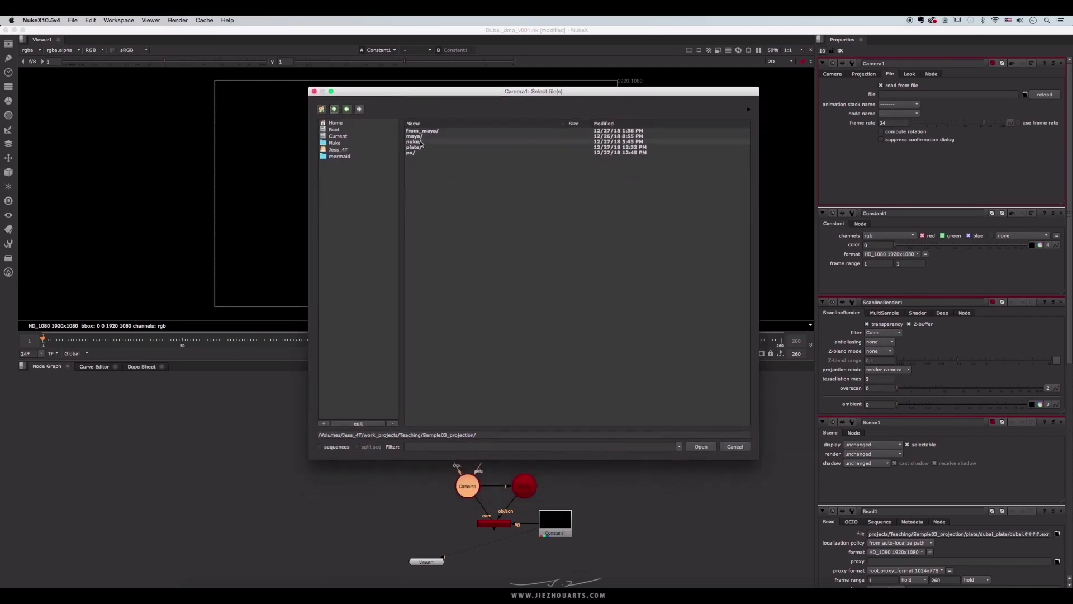
pyautogui.doubleClick(423, 132)
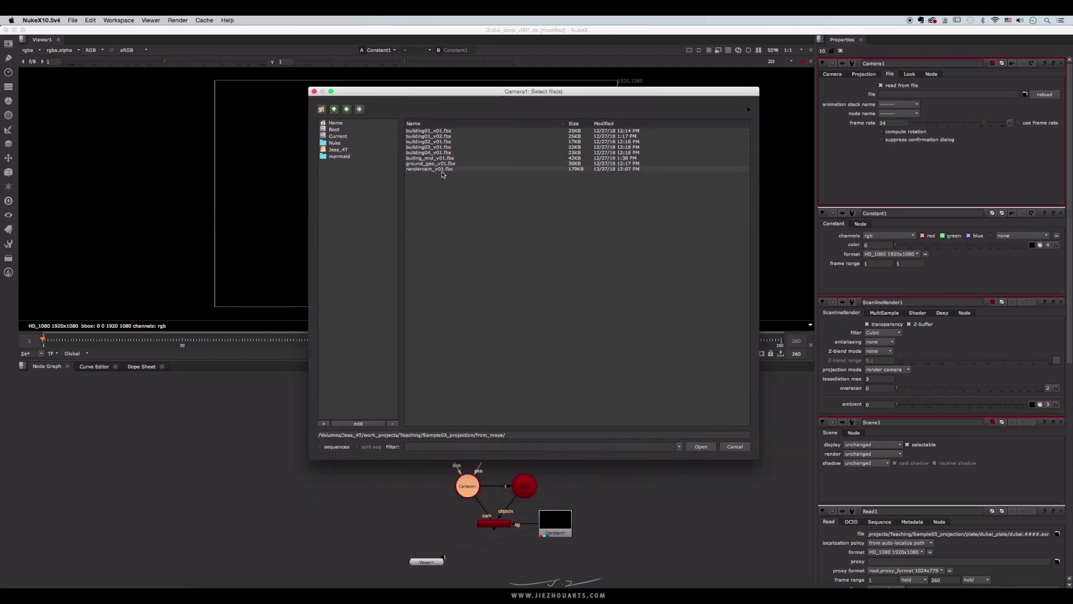
pyautogui.doubleClick(442, 169)
pyautogui.click(514, 316)
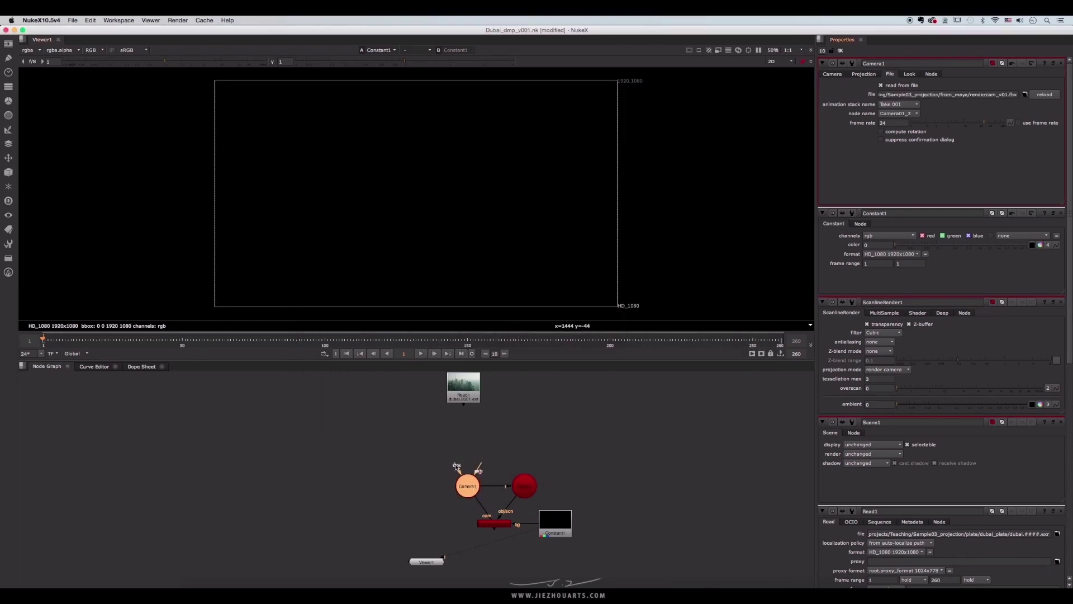
# - Show Scene1, then Camera1, in the 3D viewer and zoom out
pyautogui.click(524, 485)
pyautogui.press('1')
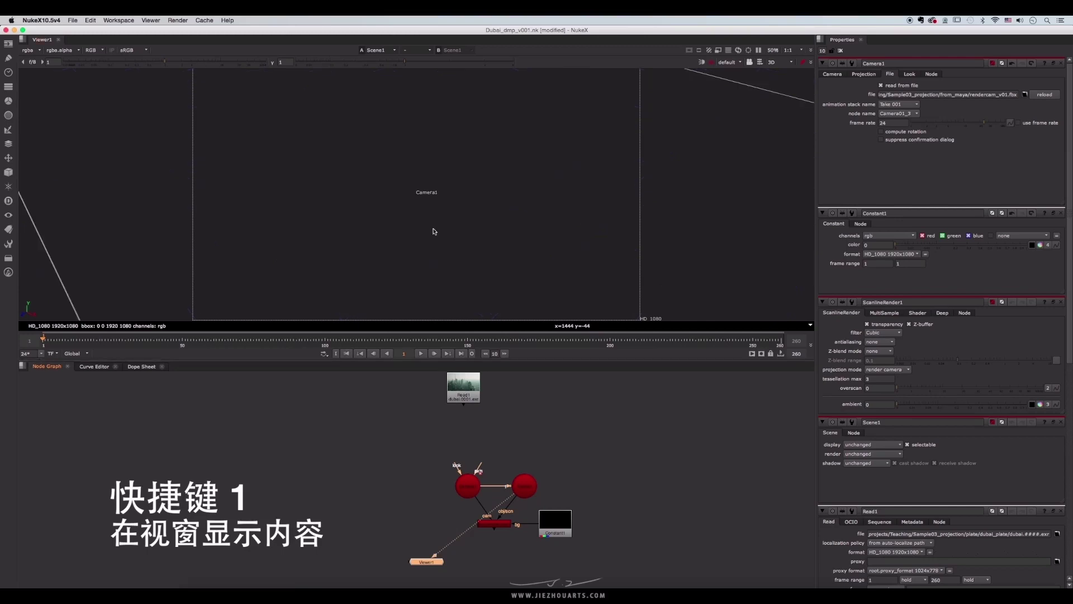
pyautogui.click(467, 491)
pyautogui.press('1')
pyautogui.click(469, 485)
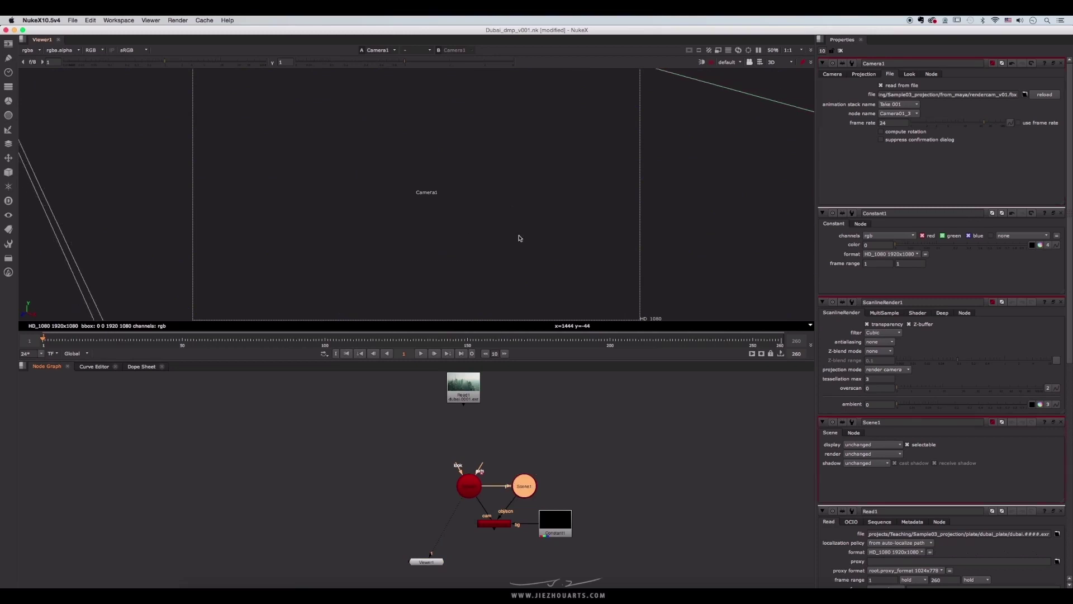
pyautogui.scroll(-10, 524, 244)
pyautogui.scroll(-10, 524, 243)
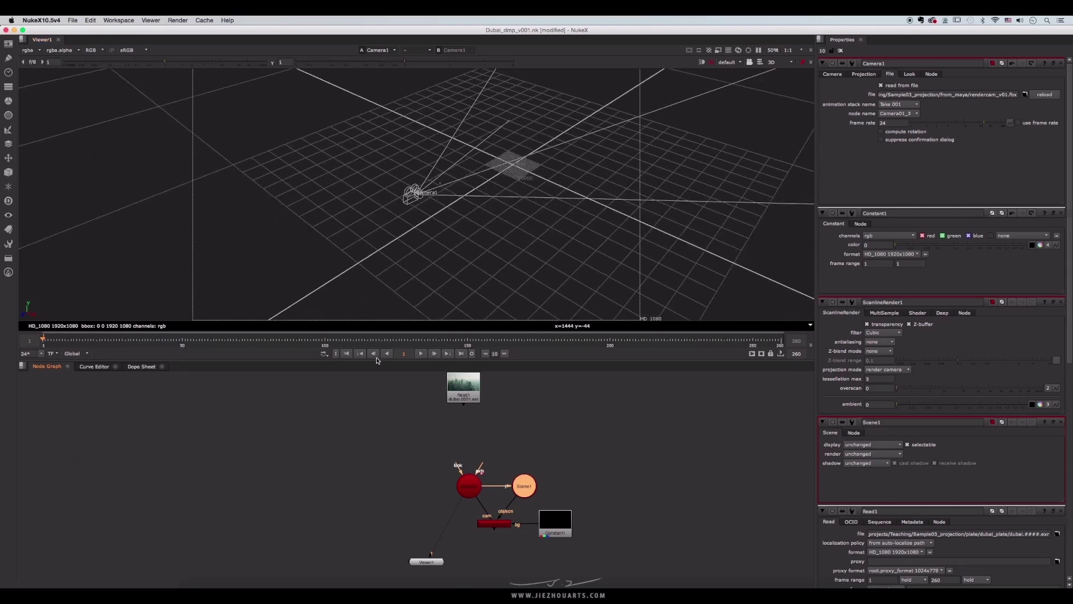
# - Scrub the timeline between frames 1 and 260 to preview the rendercam move
pyautogui.moveTo(403, 340); pyautogui.dragTo(619, 343)
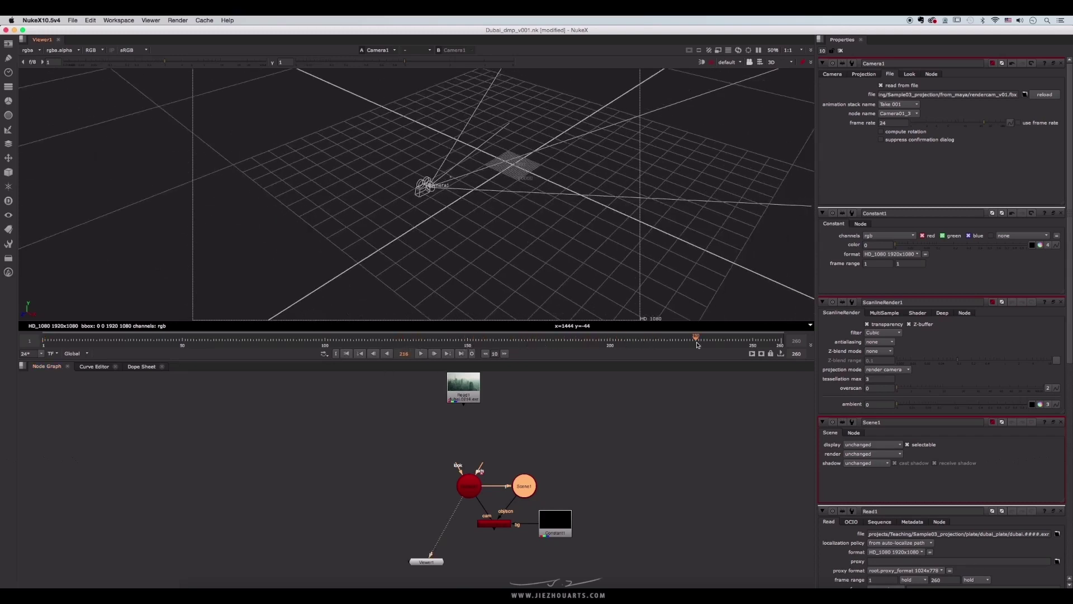
pyautogui.click(288, 339)
pyautogui.click(346, 355)
pyautogui.click(424, 208)
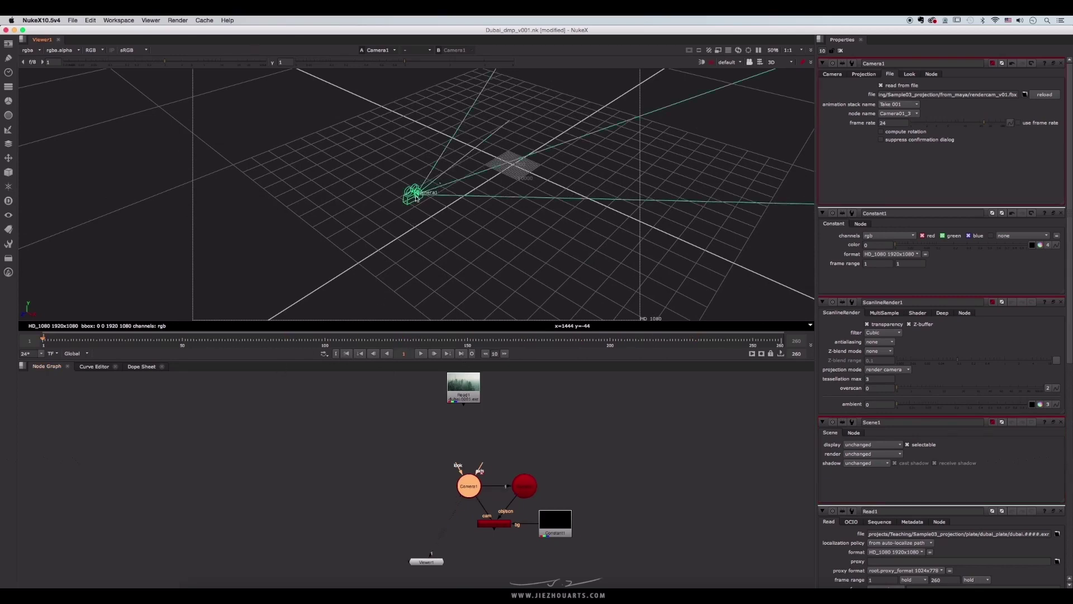
pyautogui.hotkey('ctrl', 'l')
pyautogui.hotkey('ctrl', 'l')
pyautogui.click(462, 353)
pyautogui.click(336, 354)
pyautogui.click(344, 354)
pyautogui.click(497, 457)
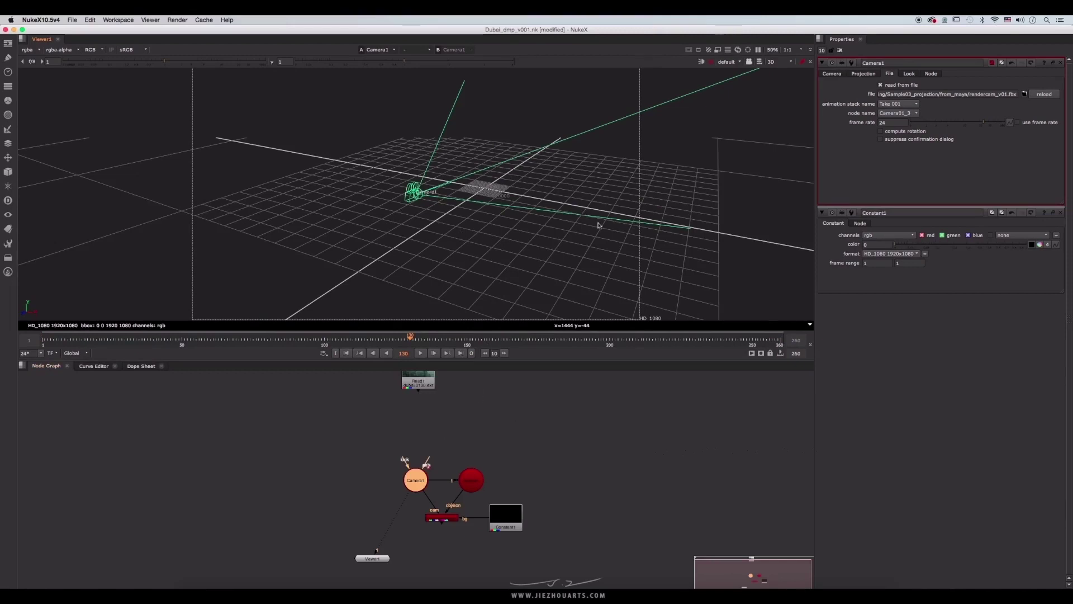
pyautogui.rightClick(456, 147)
pyautogui.click(415, 158)
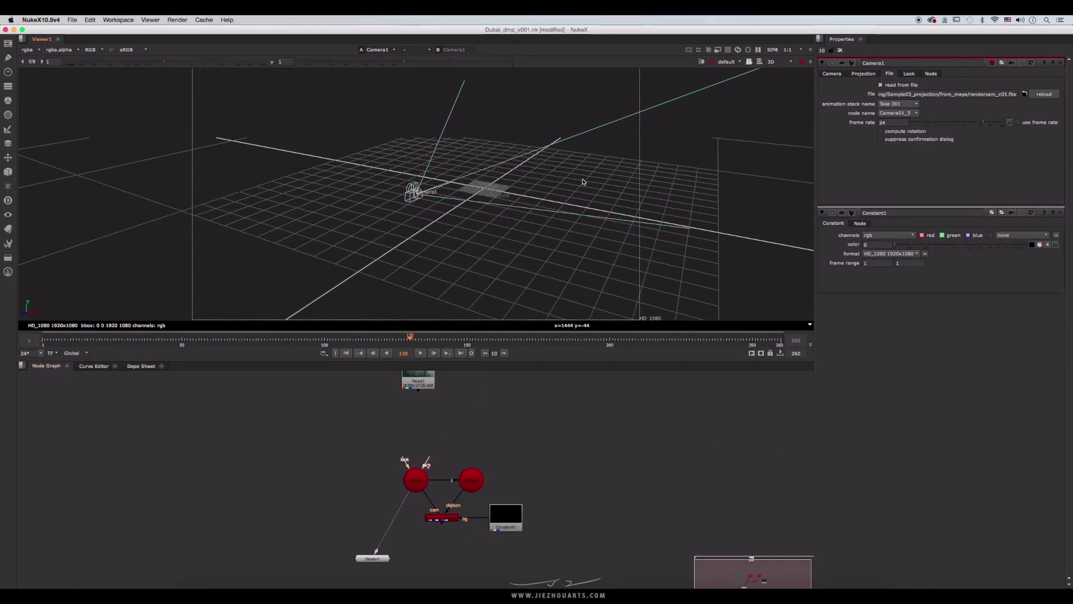
pyautogui.click(499, 307)
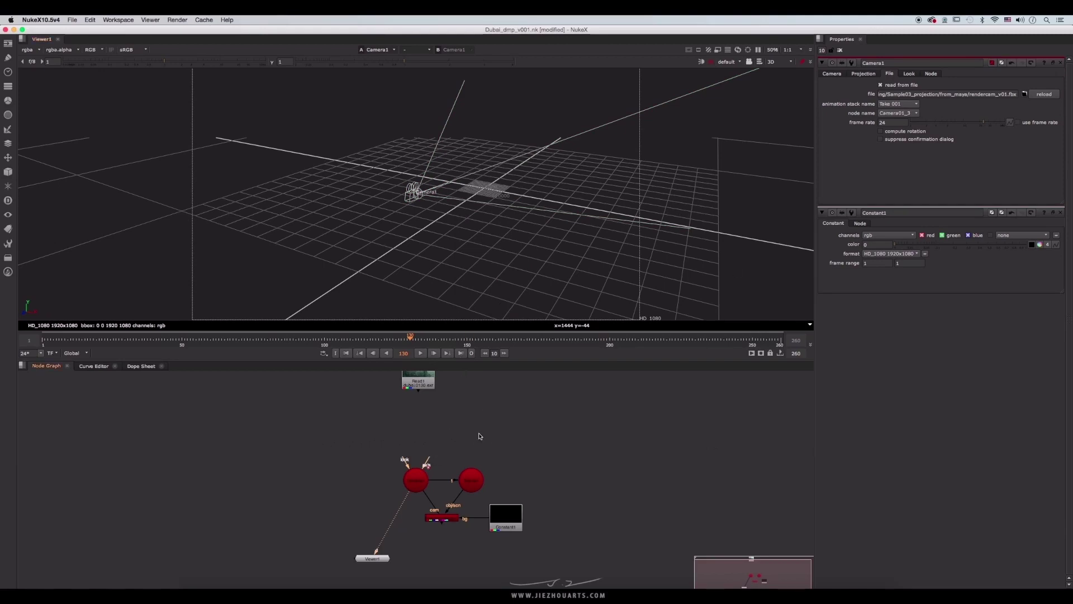
# - Add a ReadGeo node, ReadGeo1, to the graph
pyautogui.press('Tab')
pyautogui.write('read')
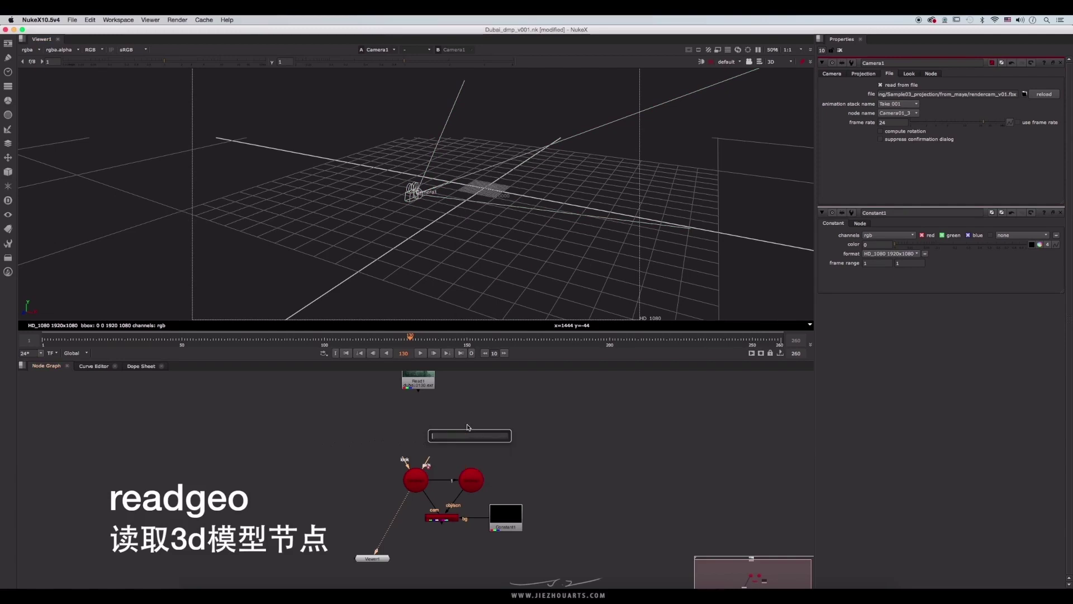
pyautogui.write('geo')
pyautogui.press('Return')
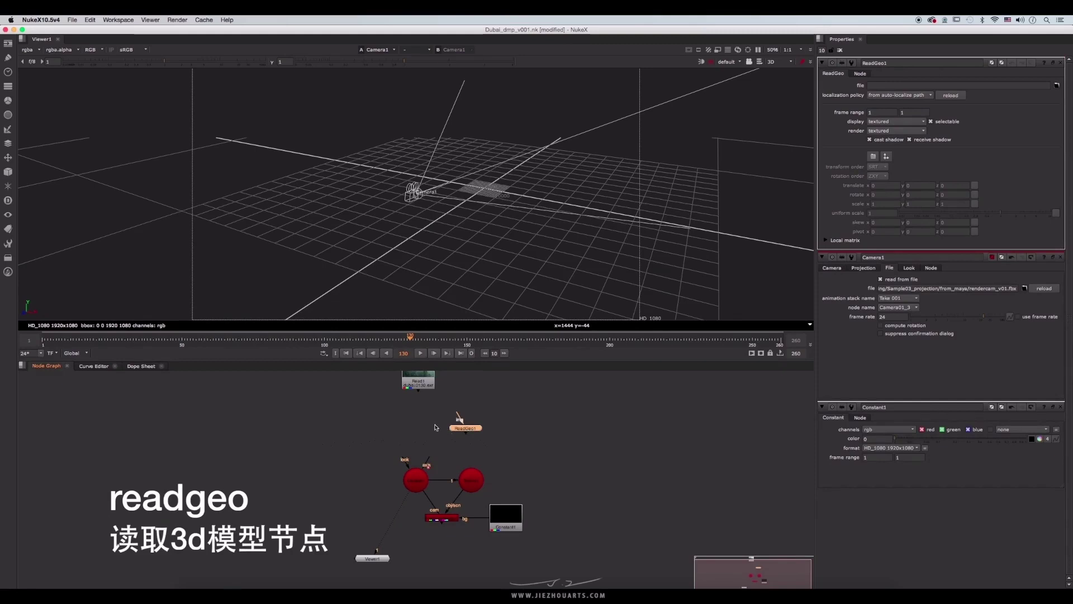
pyautogui.moveTo(467, 426); pyautogui.dragTo(472, 423)
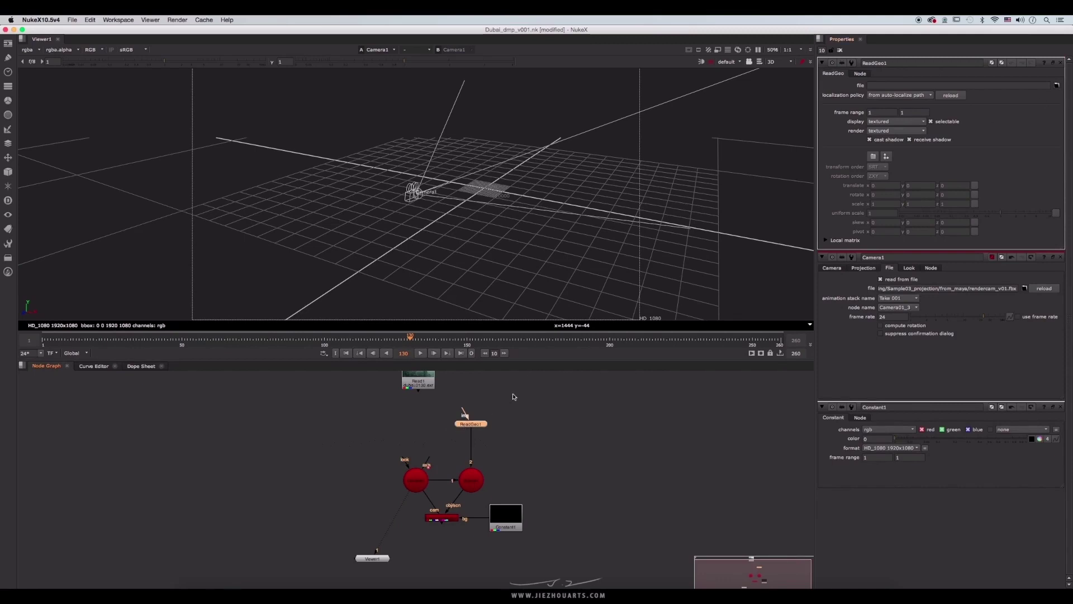
# - Load building01_v01.fbx from from_maya into ReadGeo1 and frame the building in 3D
pyautogui.click(1057, 86)
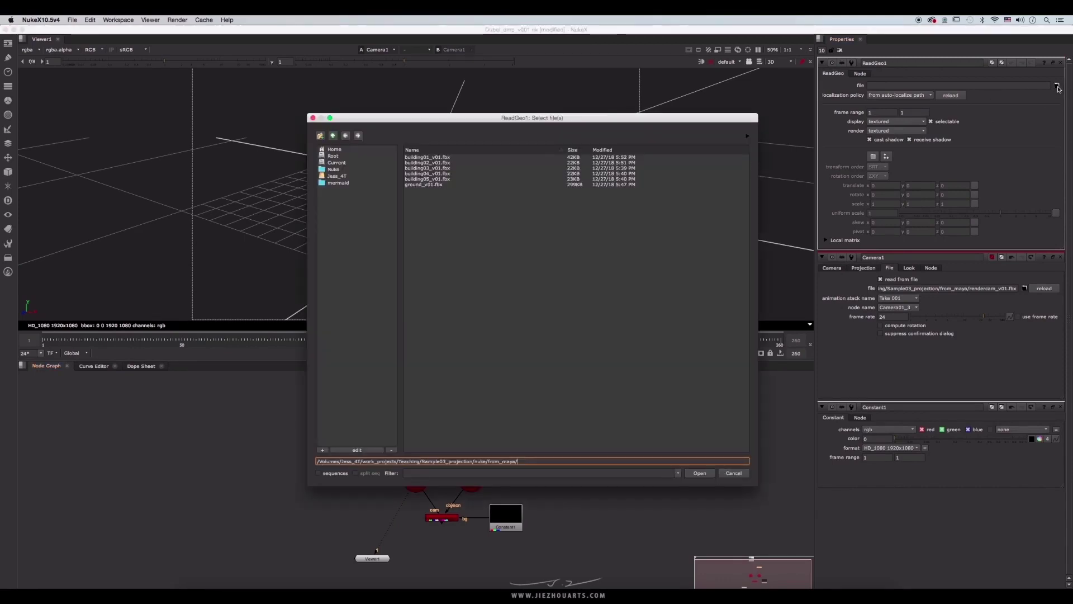
pyautogui.moveTo(465, 120); pyautogui.dragTo(490, 66)
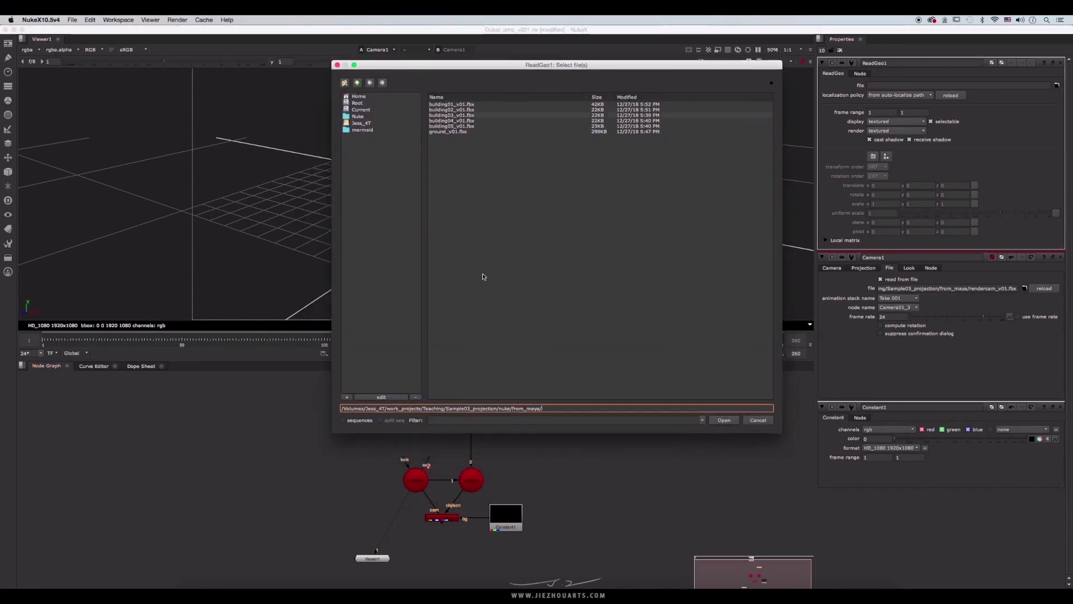
pyautogui.click(357, 83)
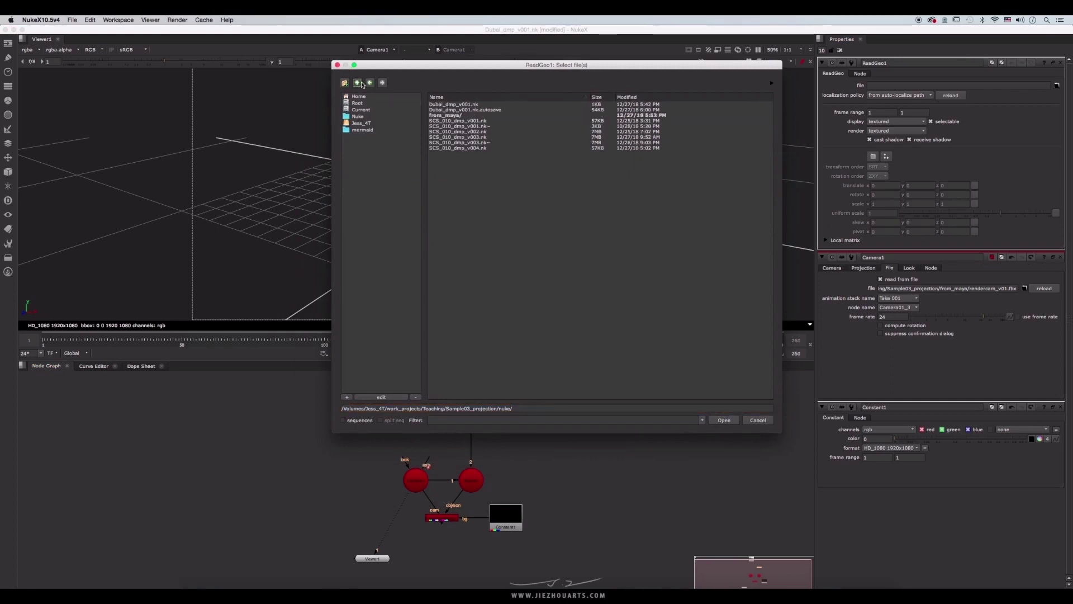
pyautogui.click(447, 115)
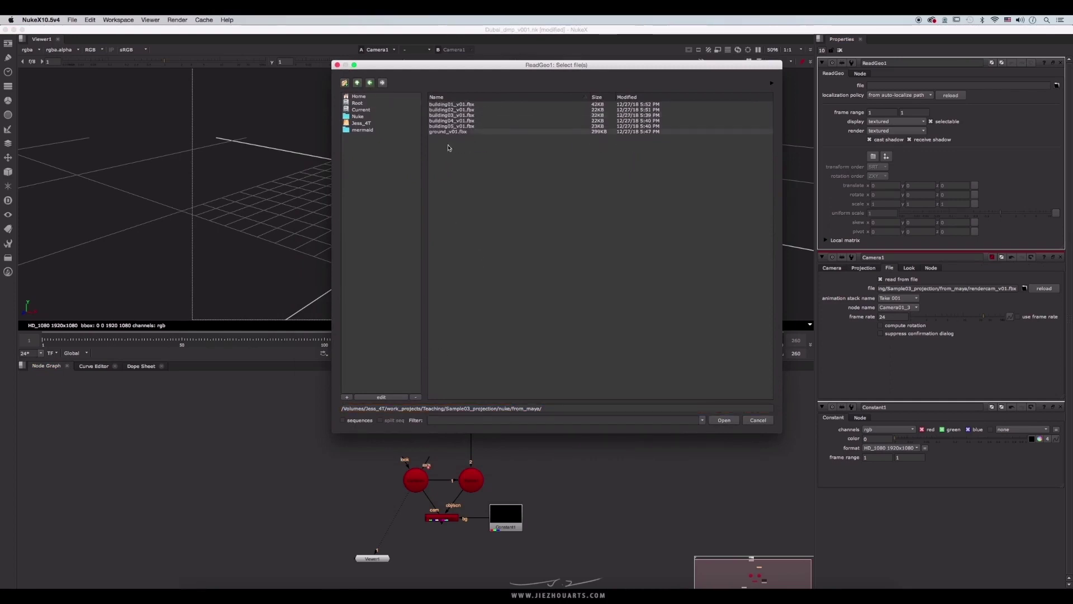
pyautogui.doubleClick(458, 106)
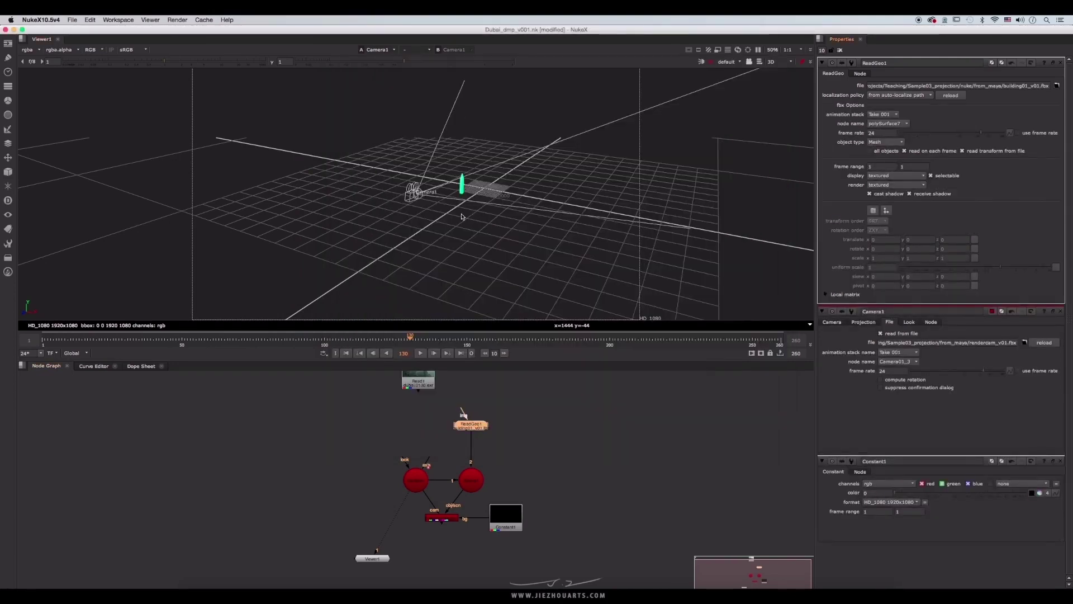
pyautogui.press('f')
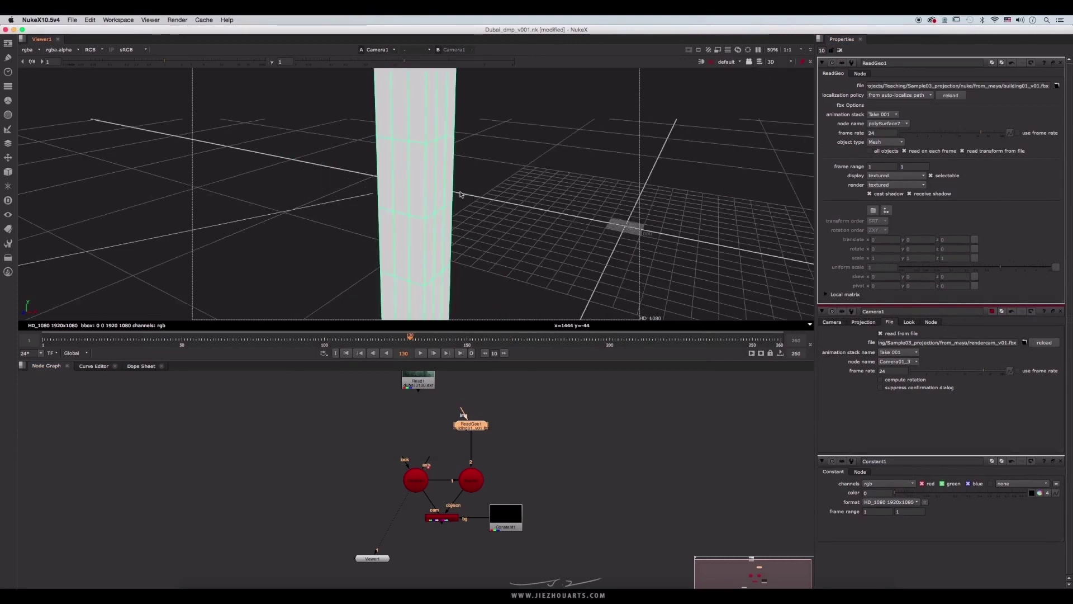
pyautogui.scroll(-15, 491, 179)
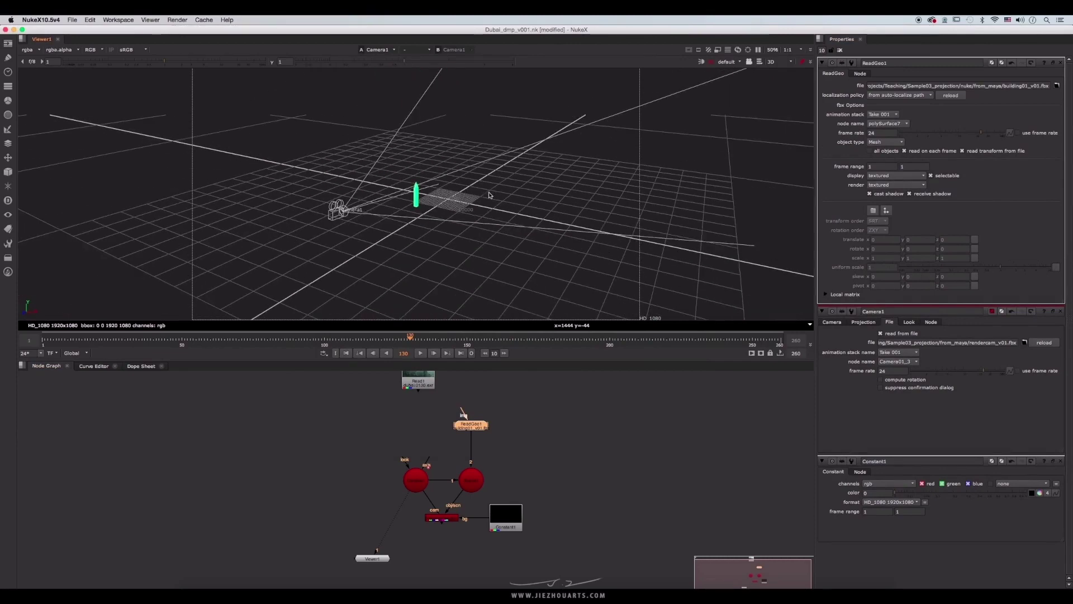
pyautogui.click(538, 434)
pyautogui.press('Tab')
# - Add ReadGeo2, connect it to Scene1, and load building02_v01.fbx
pyautogui.write('readgeo')
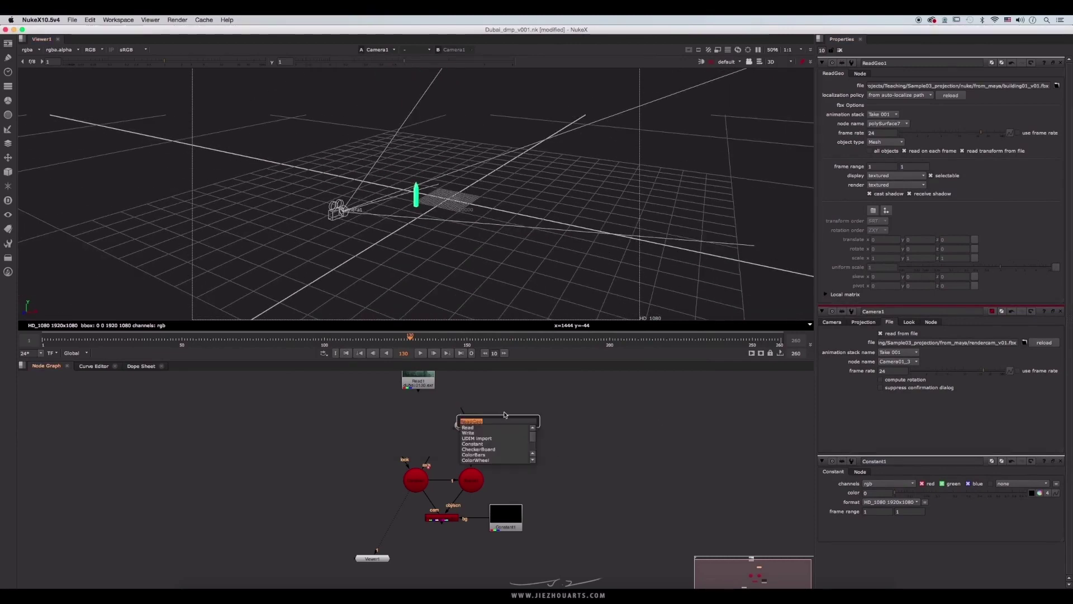
pyautogui.press('Return')
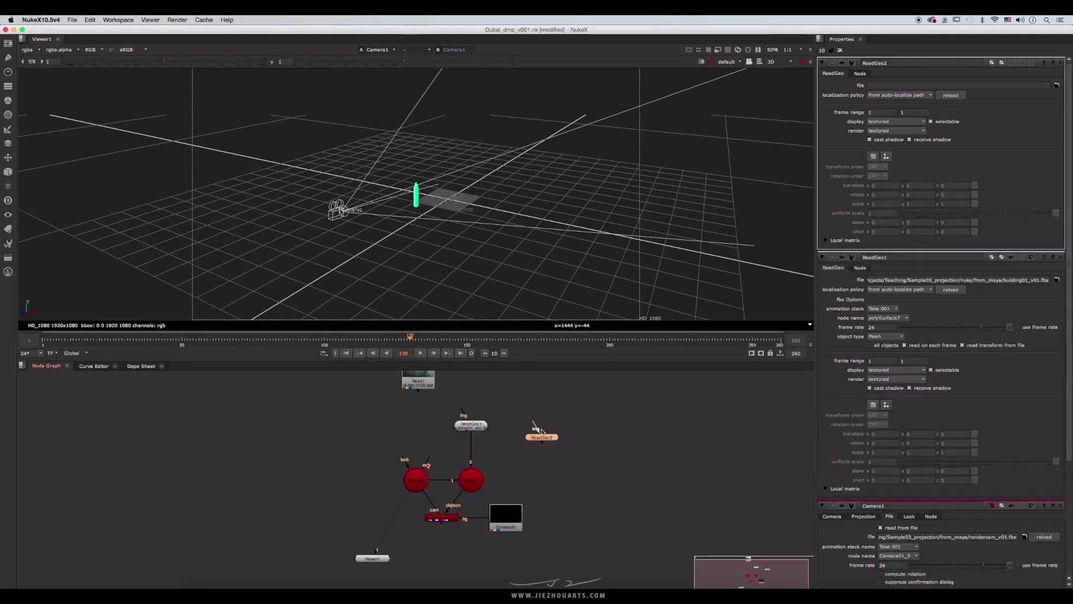
pyautogui.moveTo(541, 437); pyautogui.dragTo(518, 427)
pyautogui.moveTo(519, 433); pyautogui.dragTo(471, 484)
pyautogui.click(1057, 85)
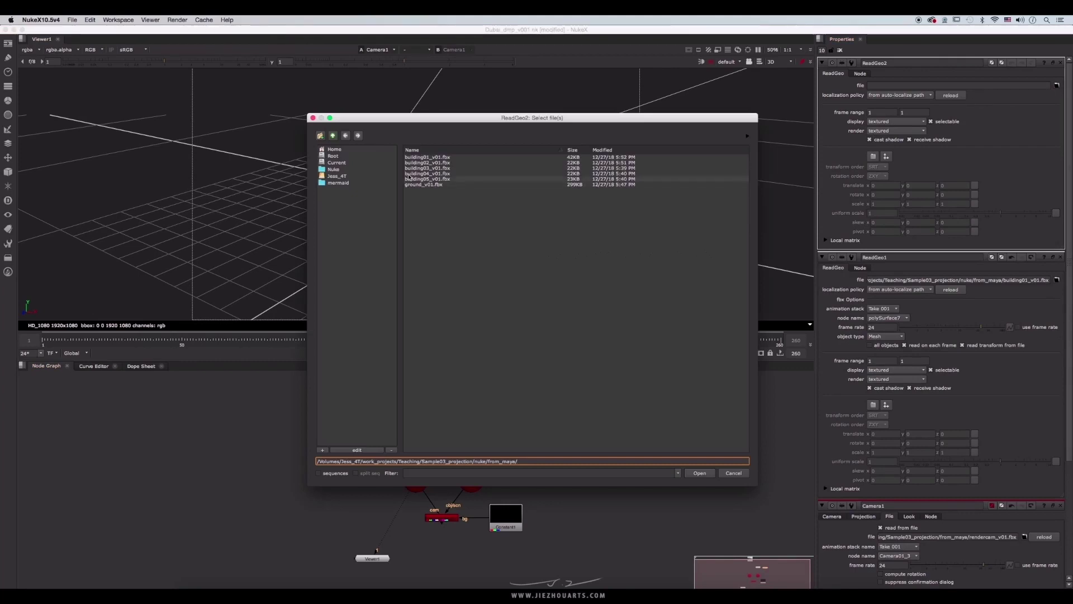
pyautogui.doubleClick(430, 163)
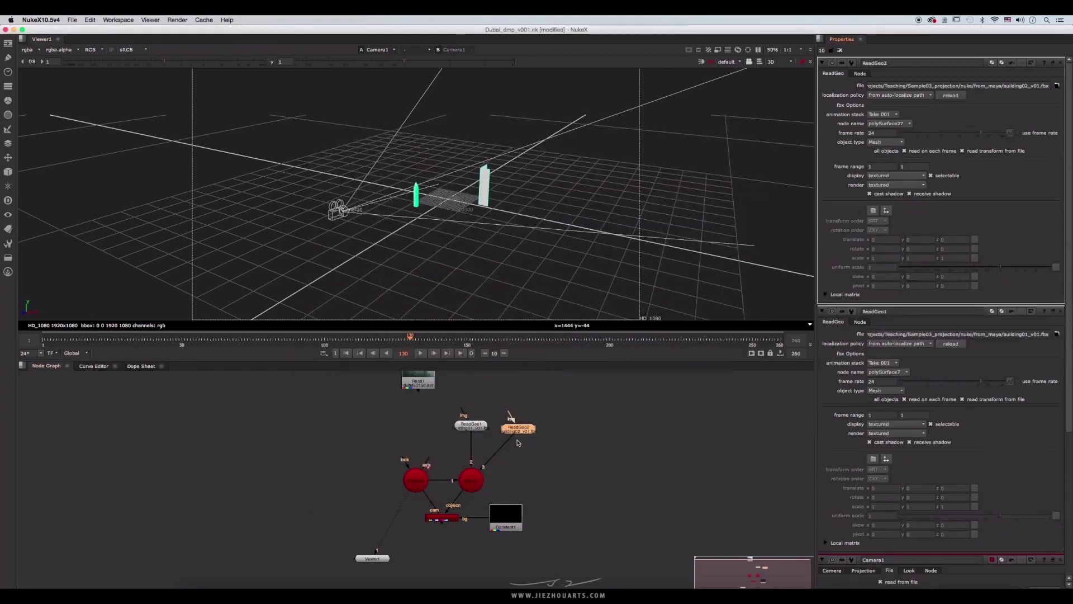
# - Add ReadGeo3 and ReadGeo4 loading building03_v01.fbx and building04_v01.fbx
pyautogui.press('Tab')
pyautogui.write('readgeo')
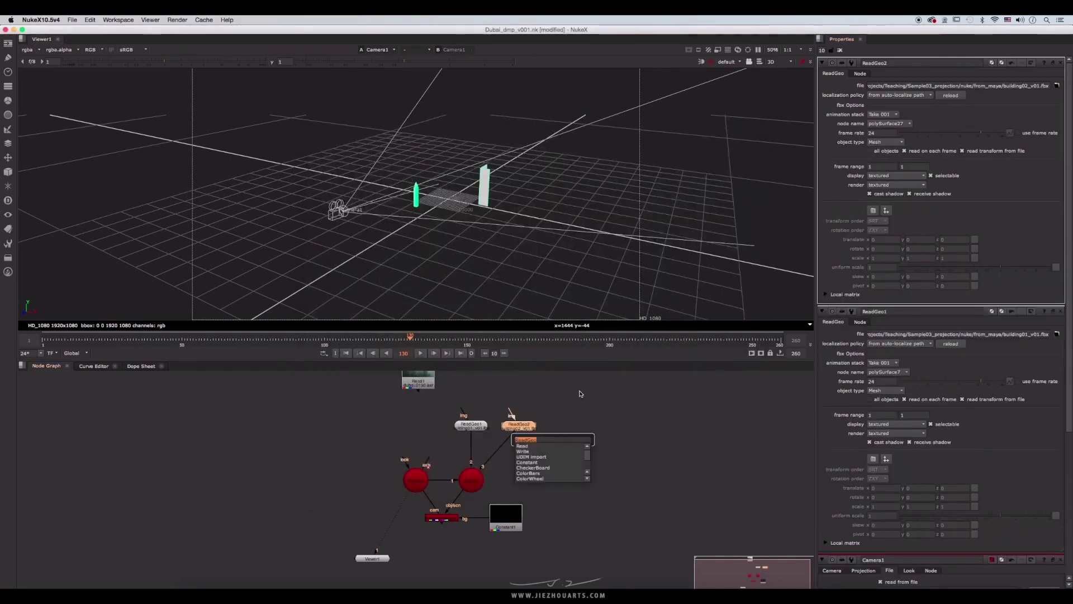
pyautogui.press('Return')
pyautogui.moveTo(531, 431); pyautogui.dragTo(583, 431)
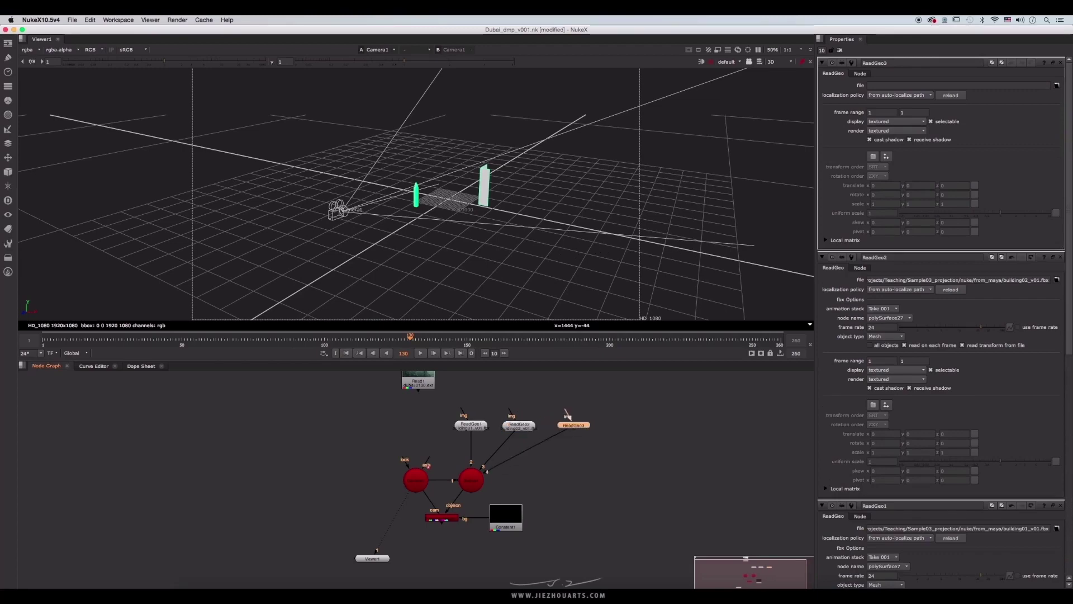
pyautogui.click(1057, 85)
pyautogui.click(429, 170)
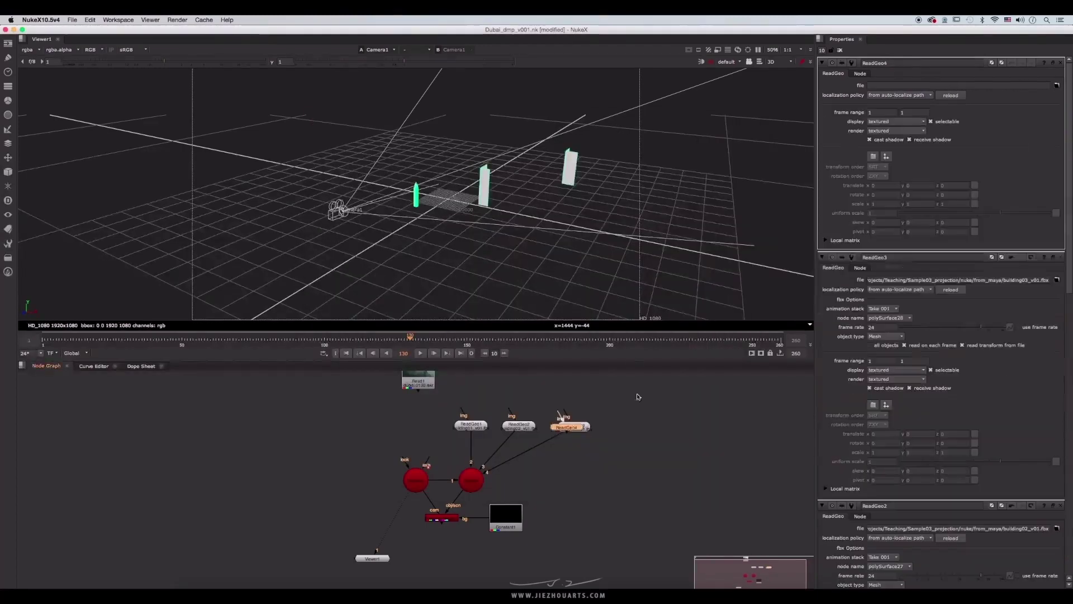
pyautogui.moveTo(567, 427); pyautogui.dragTo(625, 427)
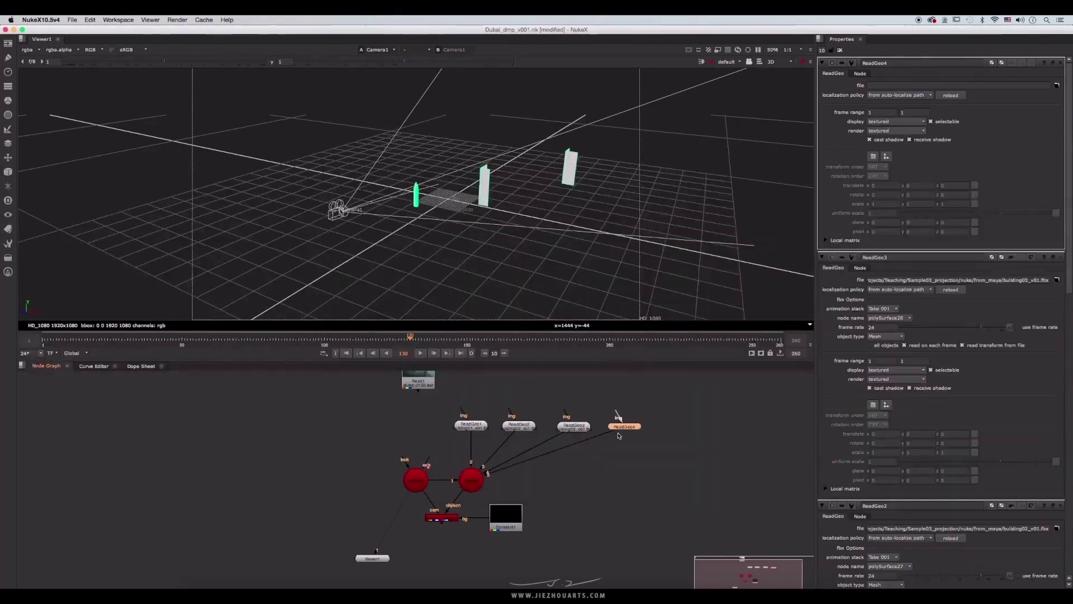
pyautogui.click(1057, 85)
pyautogui.doubleClick(430, 177)
# - Add ReadGeo5 and ReadGeo6 loading building05_v01.fbx and ground_v01.fbx
pyautogui.press('Tab')
pyautogui.write('readgeo')
pyautogui.press('Return')
pyautogui.click(1057, 85)
pyautogui.doubleClick(429, 183)
pyautogui.press('Tab')
pyautogui.write('readgeo')
pyautogui.press('Return')
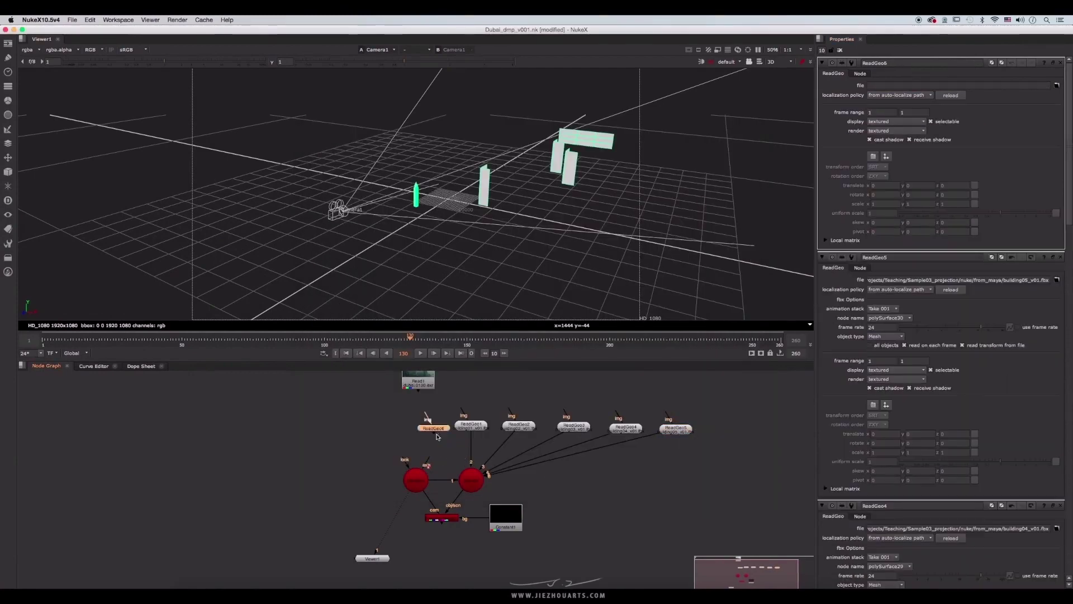
pyautogui.click(1057, 85)
pyautogui.doubleClick(429, 190)
# - Move Viewer1 below the render node and view the ScanlineRender1 output
pyautogui.moveTo(437, 282); pyautogui.dragTo(462, 283, button='middle')
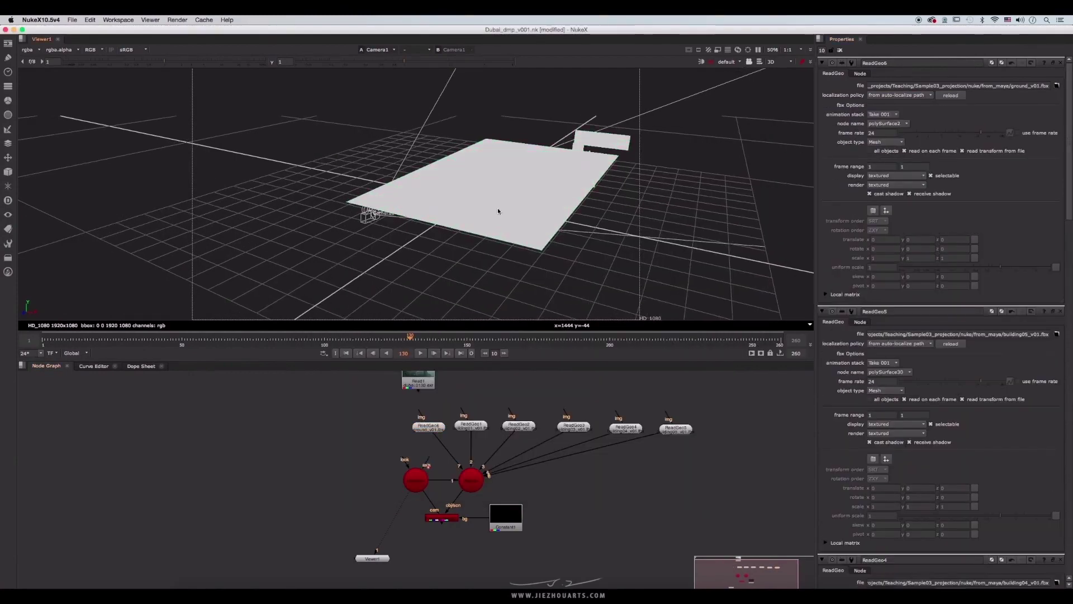
pyautogui.moveTo(372, 558); pyautogui.dragTo(373, 570)
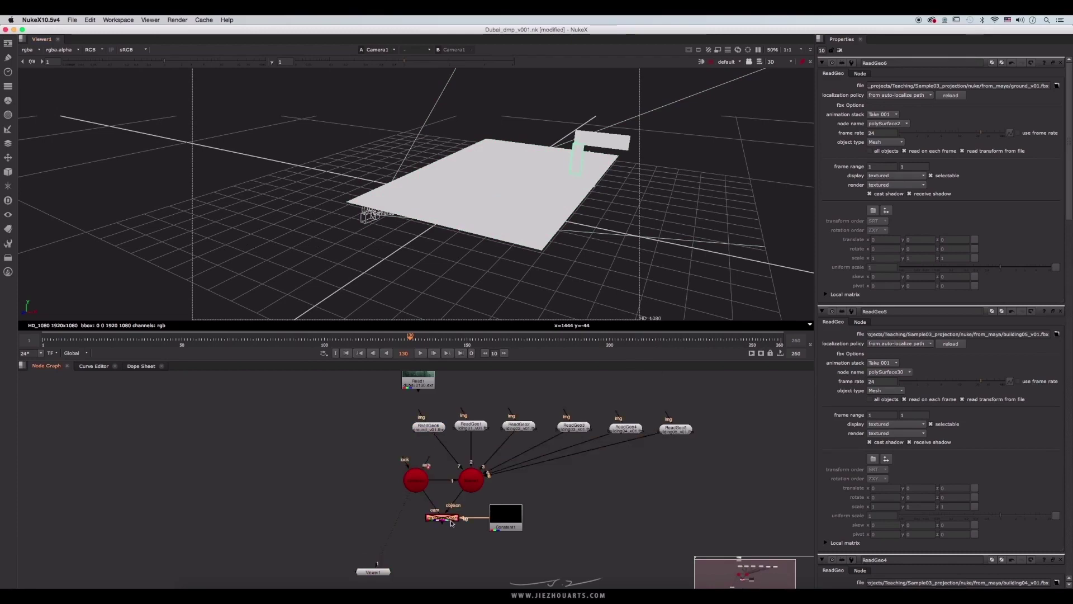
pyautogui.click(441, 517)
pyautogui.press('1')
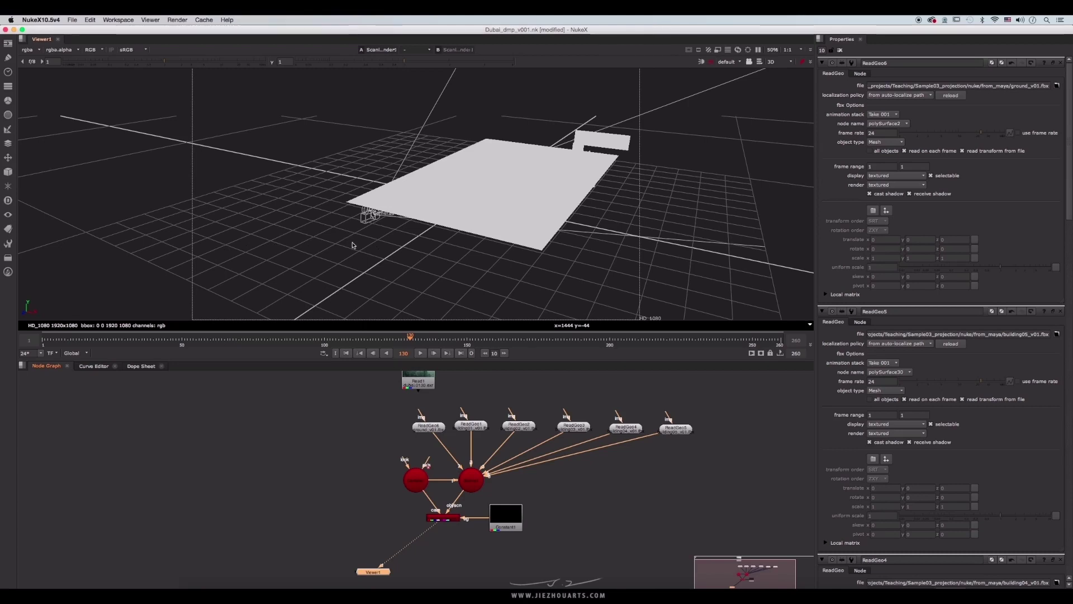
# - Split the viewer area into two side-by-side panes, with Viewer1 in the right pane
pyautogui.click(22, 39)
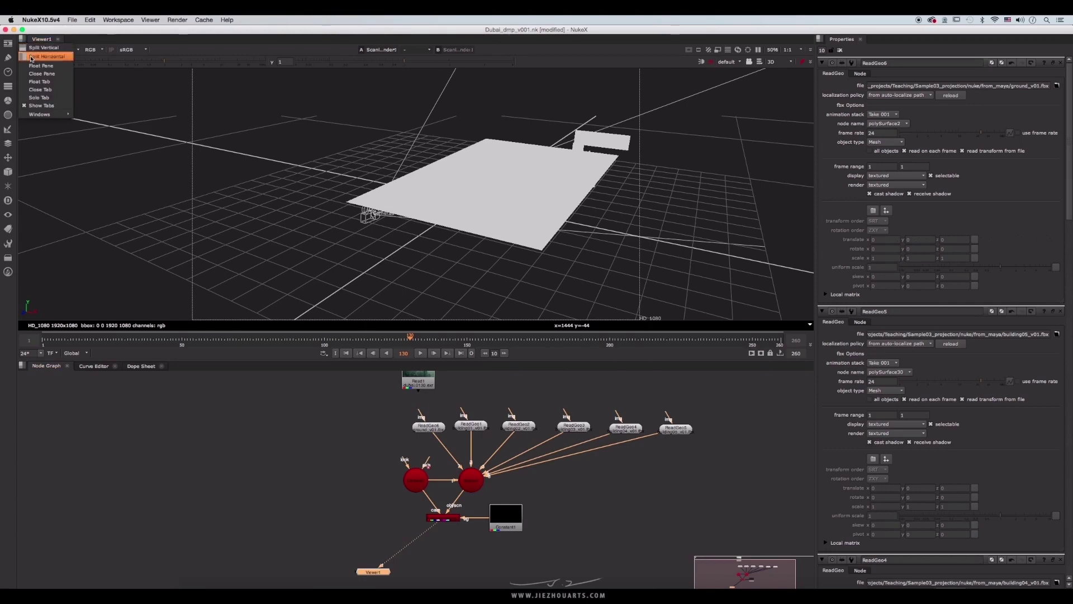
pyautogui.click(43, 57)
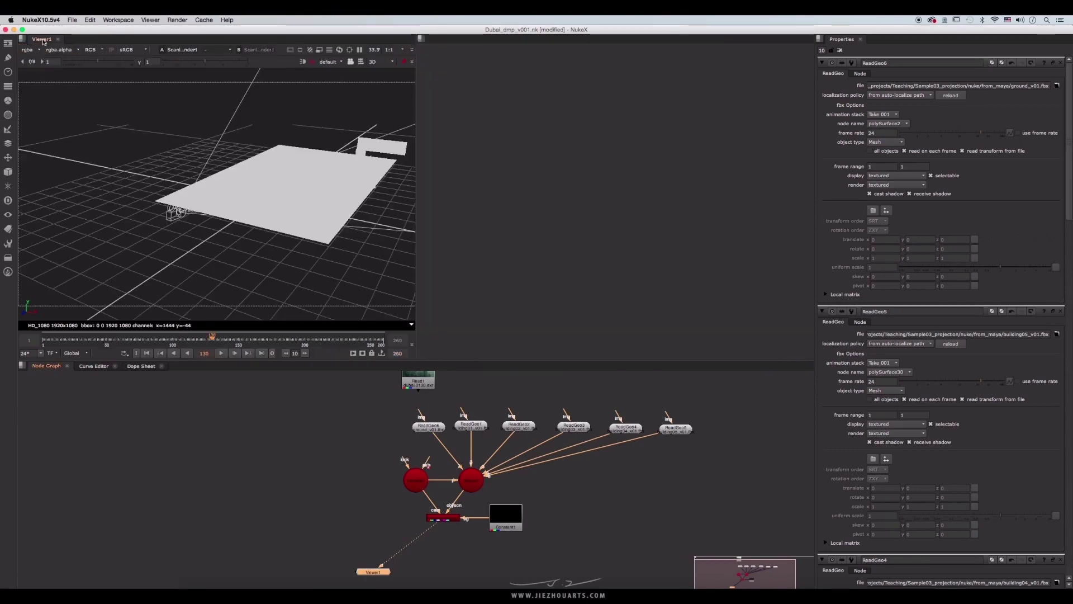
pyautogui.moveTo(41, 40); pyautogui.dragTo(472, 76)
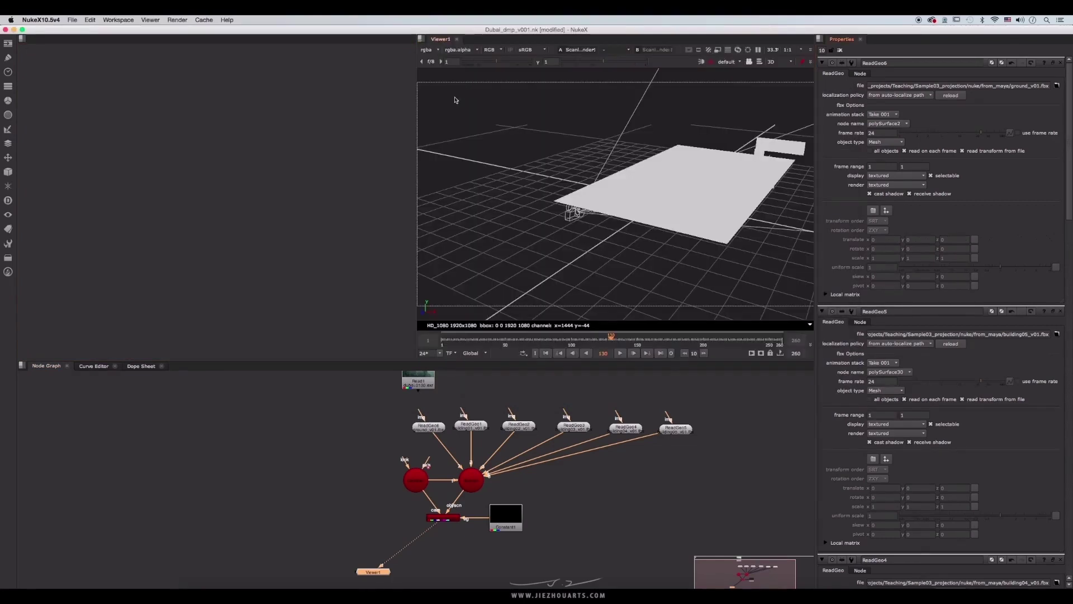
pyautogui.click(371, 512)
# - Add a Viewer2 node on the ScanlineRender output, keeping Viewer1 on the 3D scene
pyautogui.press('Tab')
pyautogui.write('Viewer')
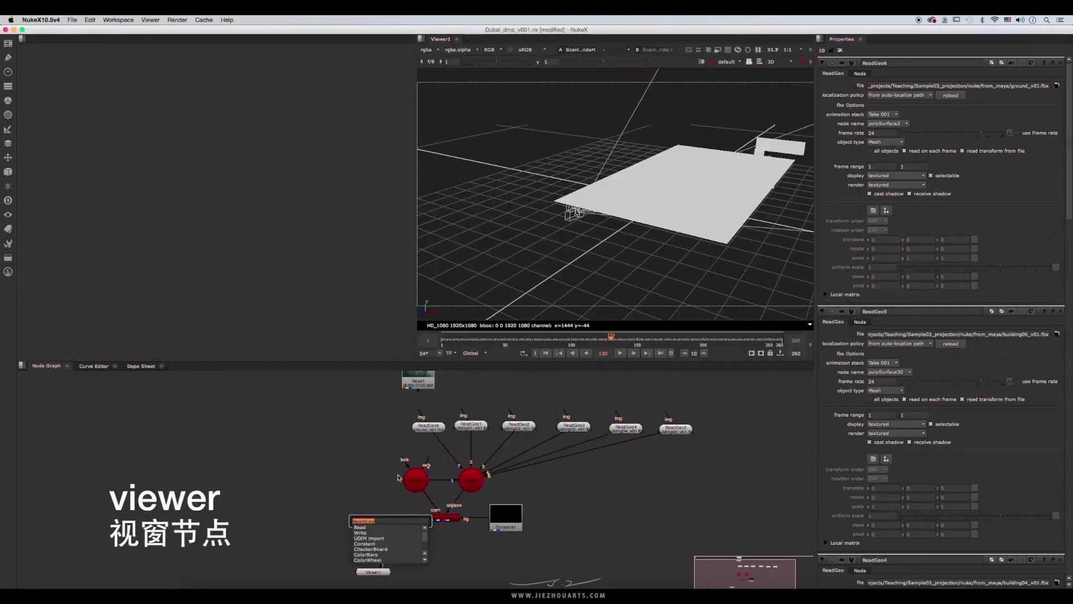
pyautogui.press('Return')
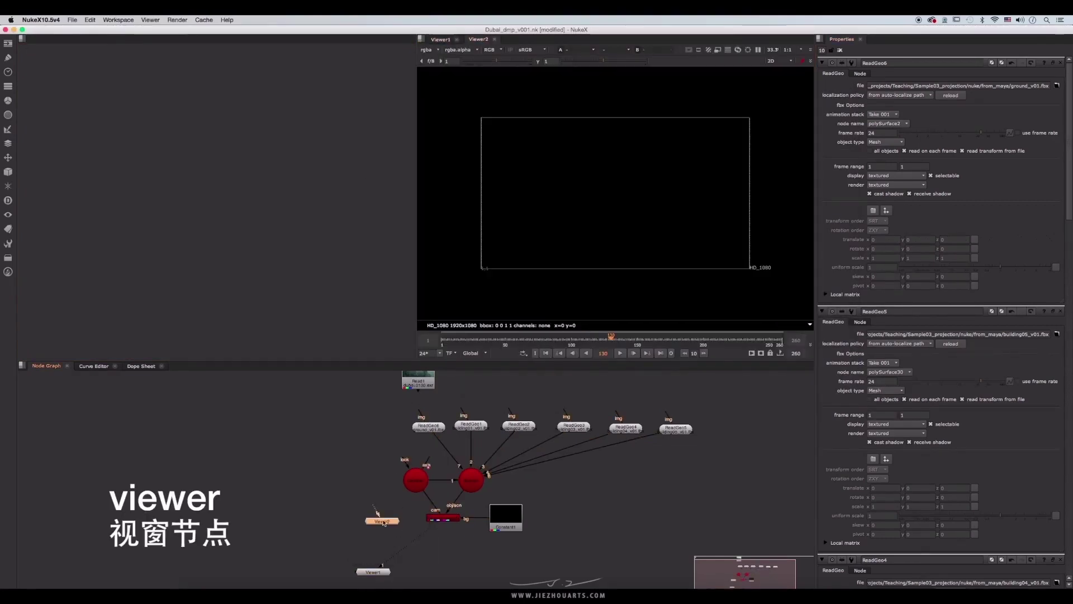
pyautogui.moveTo(394, 522); pyautogui.dragTo(442, 517)
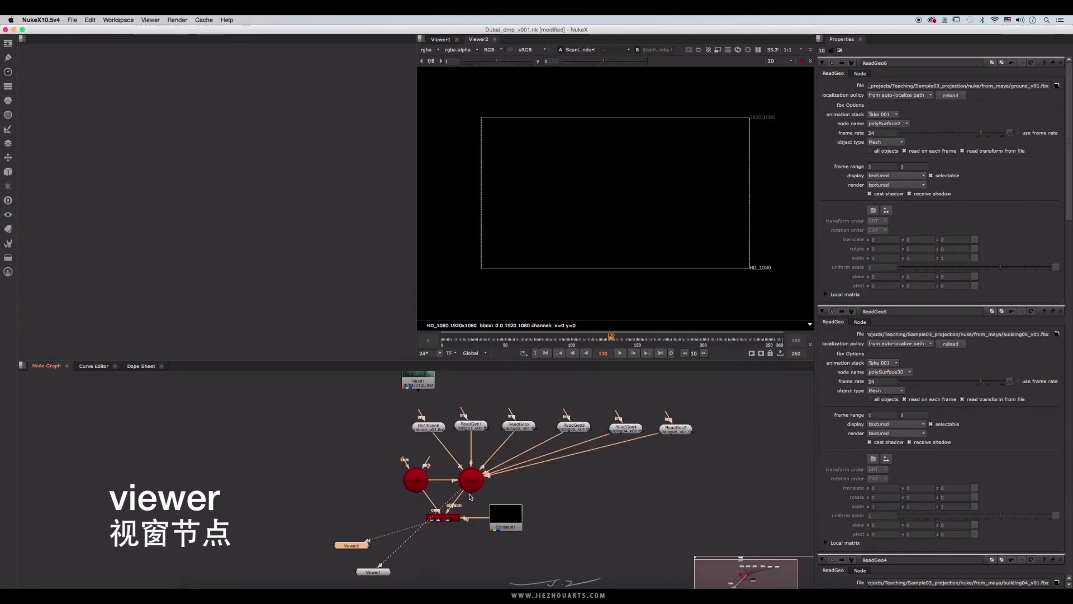
pyautogui.moveTo(386, 574); pyautogui.dragTo(483, 561)
pyautogui.doubleClick(484, 561)
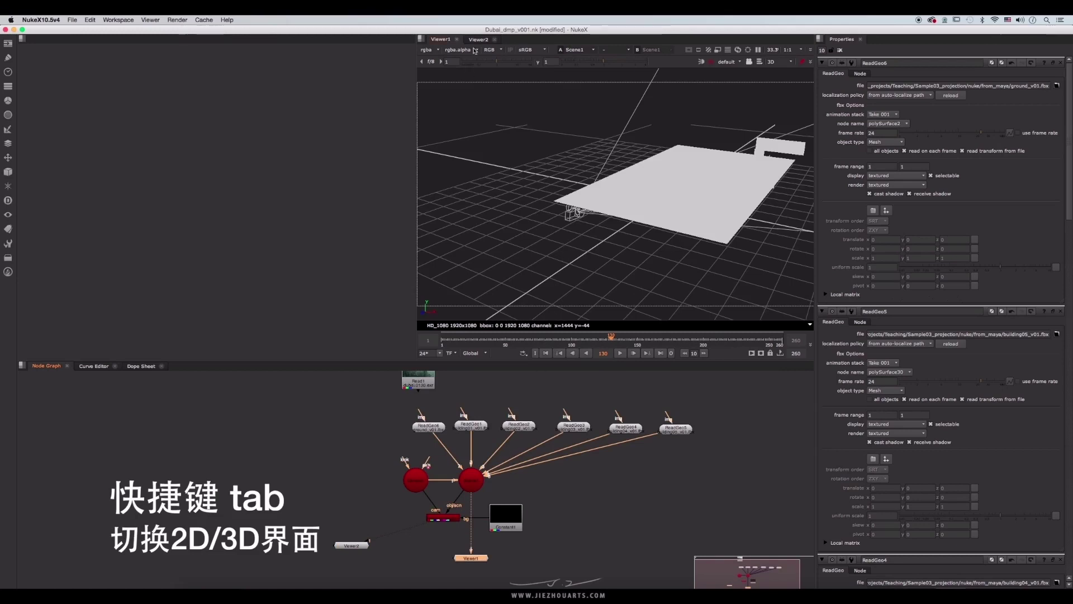
# - Dock Viewer2 in the empty left pane, still fed by ScanlineRender
pyautogui.moveTo(478, 39); pyautogui.dragTo(89, 110)
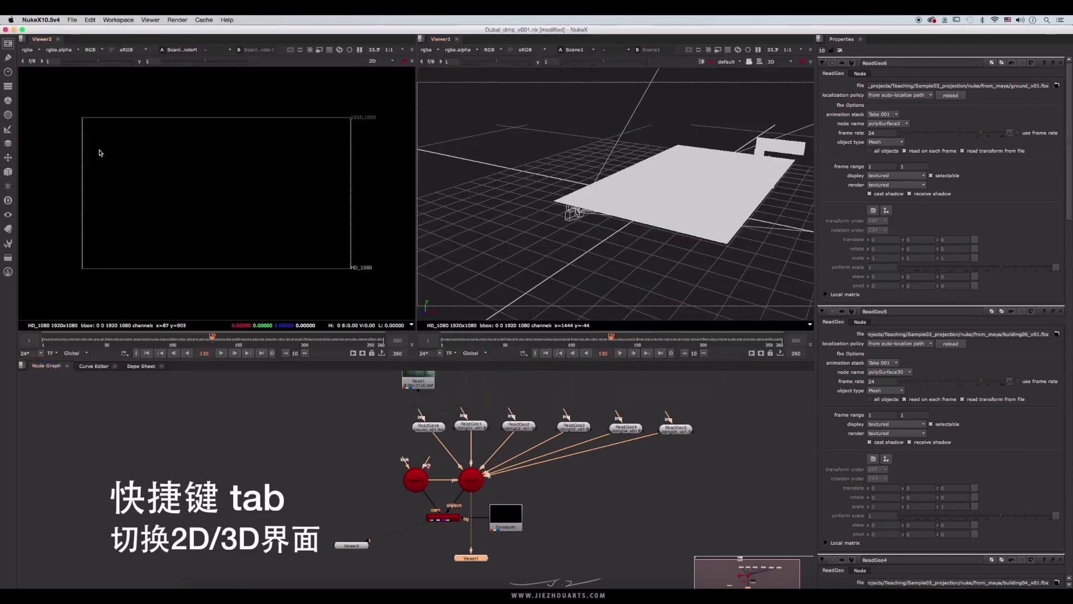
pyautogui.moveTo(351, 545); pyautogui.dragTo(346, 556)
pyautogui.moveTo(358, 551); pyautogui.dragTo(425, 530)
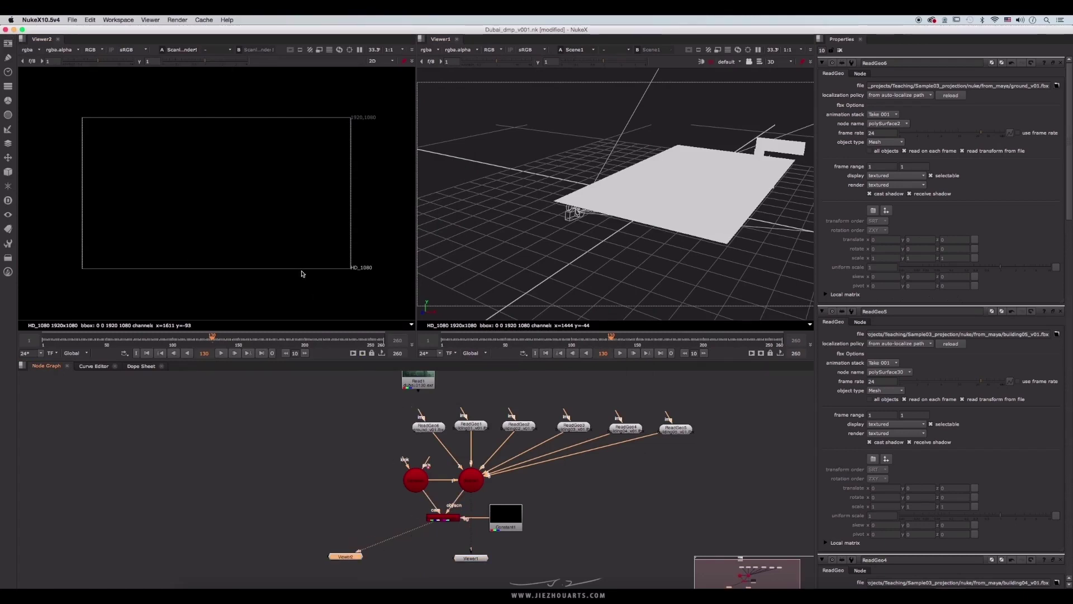
# - Switch Viewer2 from alpha back to RGB and move the Read1 plate node beside the render
pyautogui.press('a')
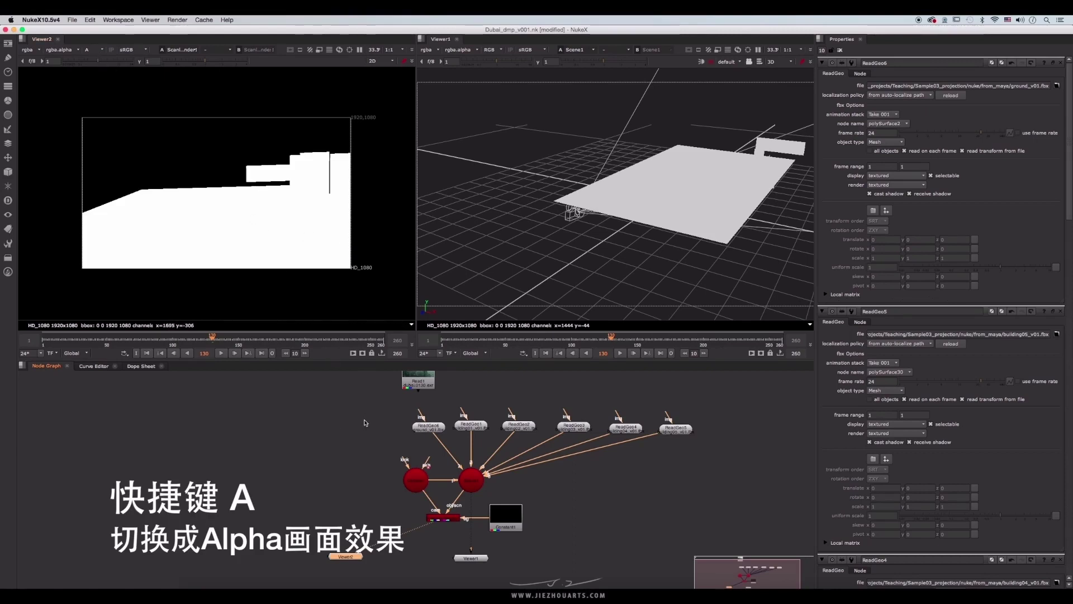
pyautogui.press('a')
pyautogui.moveTo(413, 389); pyautogui.dragTo(377, 512)
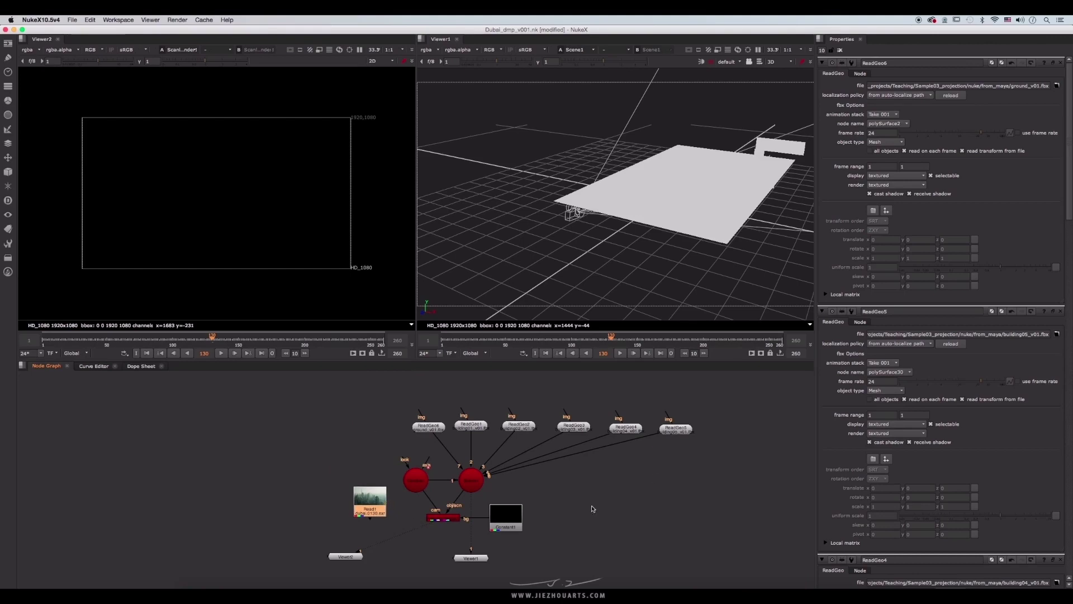
# - Create Merge1 combining Read1 and ScanlineRender1, with Viewer2 placed beneath it
pyautogui.moveTo(364, 500); pyautogui.dragTo(380, 518)
pyautogui.click(441, 520)
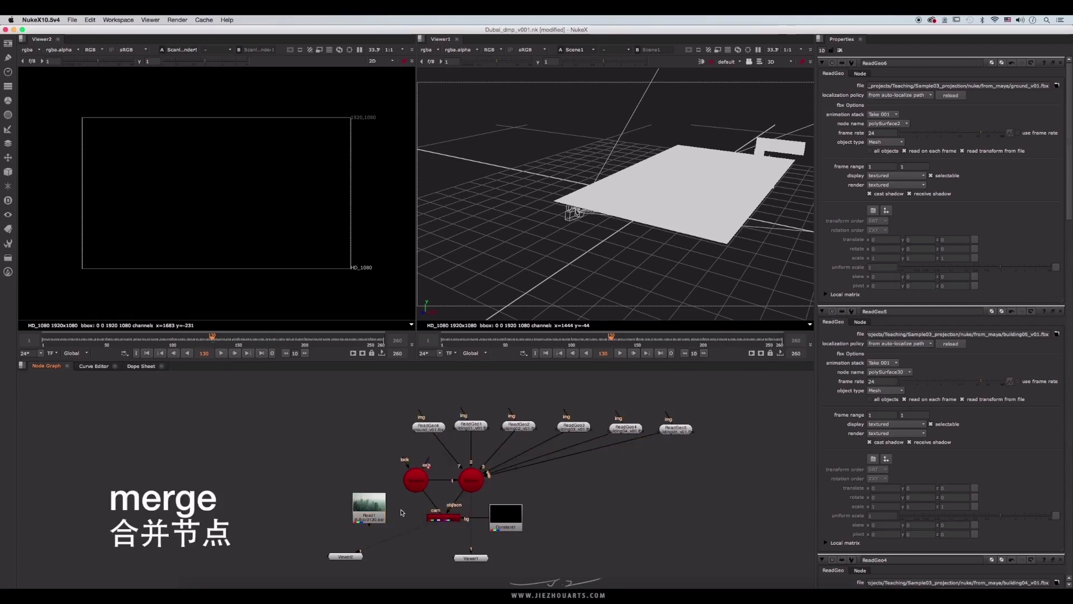
pyautogui.press('m')
pyautogui.moveTo(418, 512); pyautogui.dragTo(441, 520)
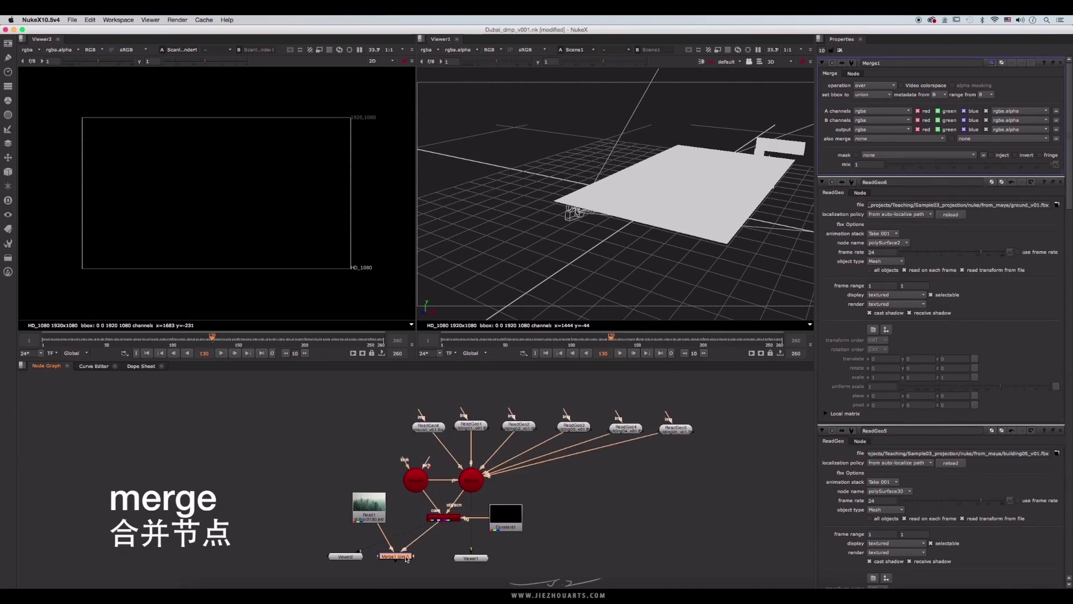
pyautogui.moveTo(412, 561); pyautogui.dragTo(422, 581)
pyautogui.click(360, 557)
pyautogui.click(456, 518)
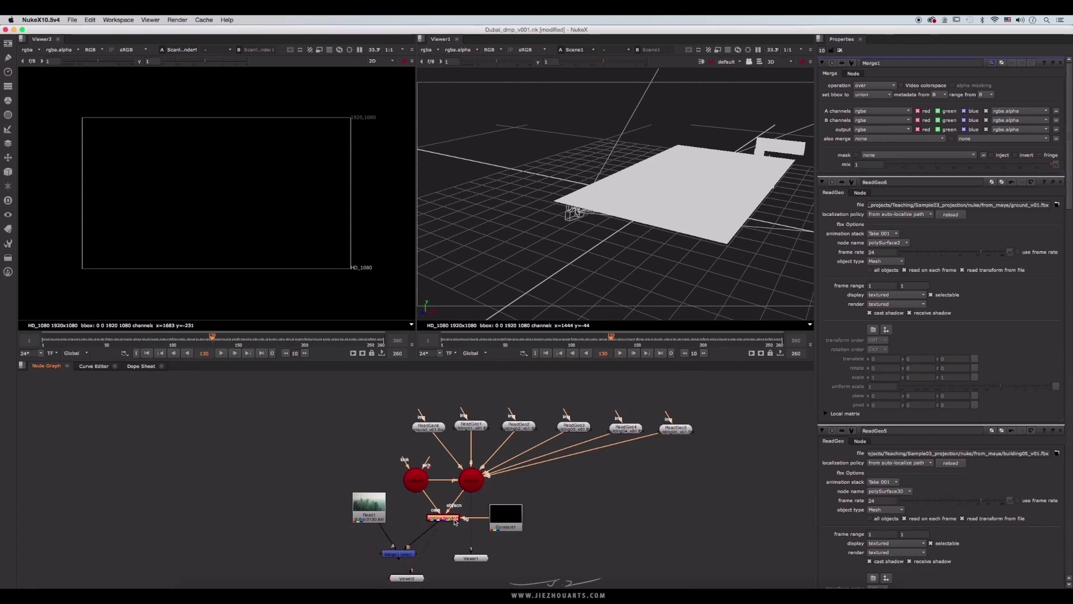
pyautogui.doubleClick(456, 518)
pyautogui.click(414, 551)
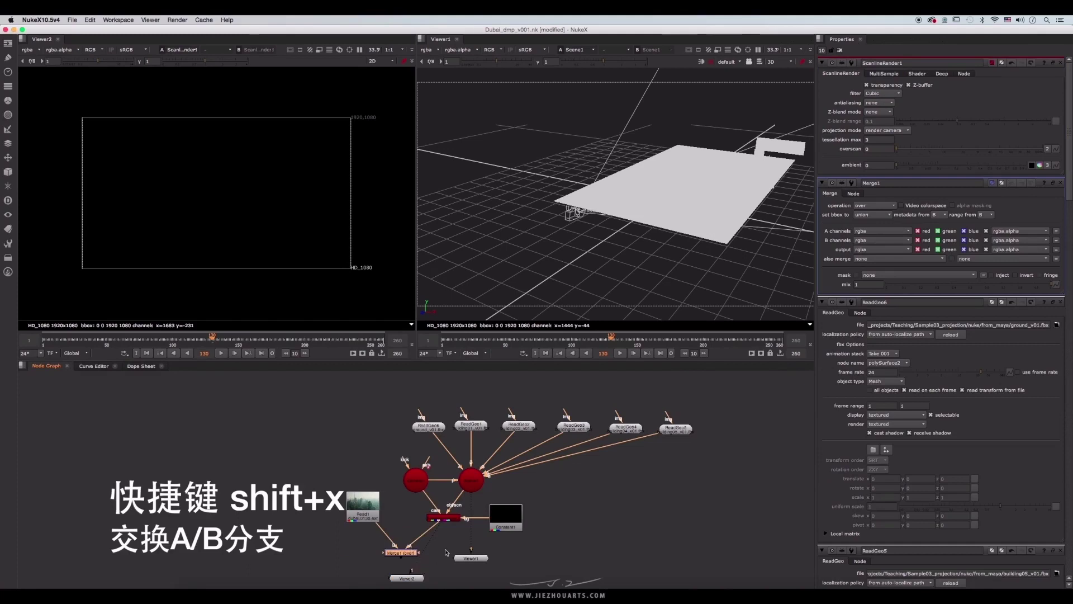
# - Swap Merge1's A and B inputs and show the merged result in Viewer2
pyautogui.hotkey('shift', 'x')
pyautogui.click(409, 560)
pyautogui.click(412, 578)
pyautogui.click(416, 554)
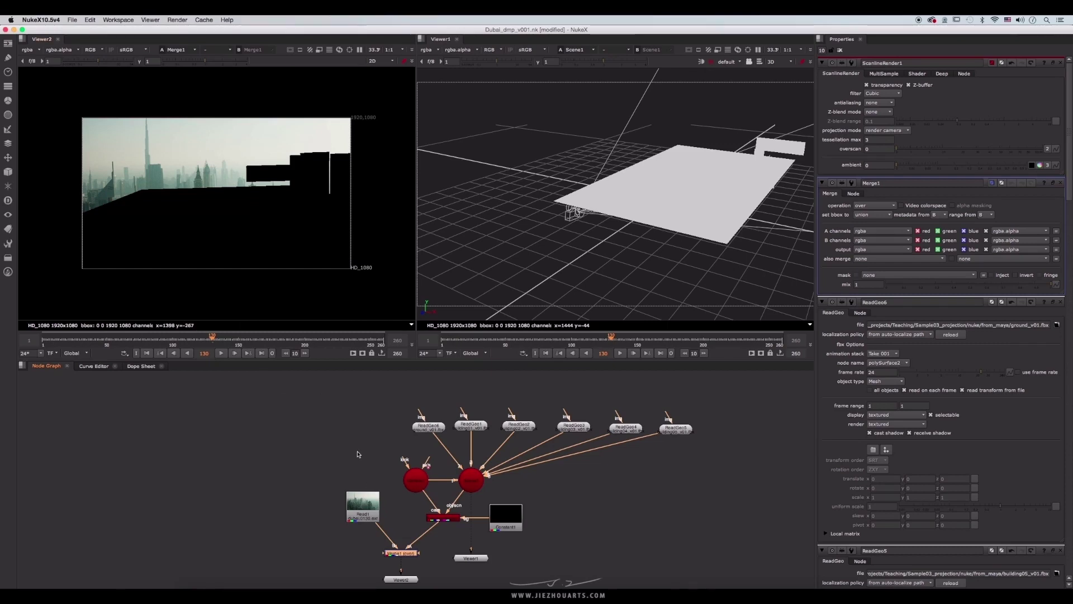
# - Inspect ReadGeo1, ReadGeo4 and ReadGeo5's buildings, then zoom out the Node Graph
pyautogui.click(471, 428)
pyautogui.click(626, 428)
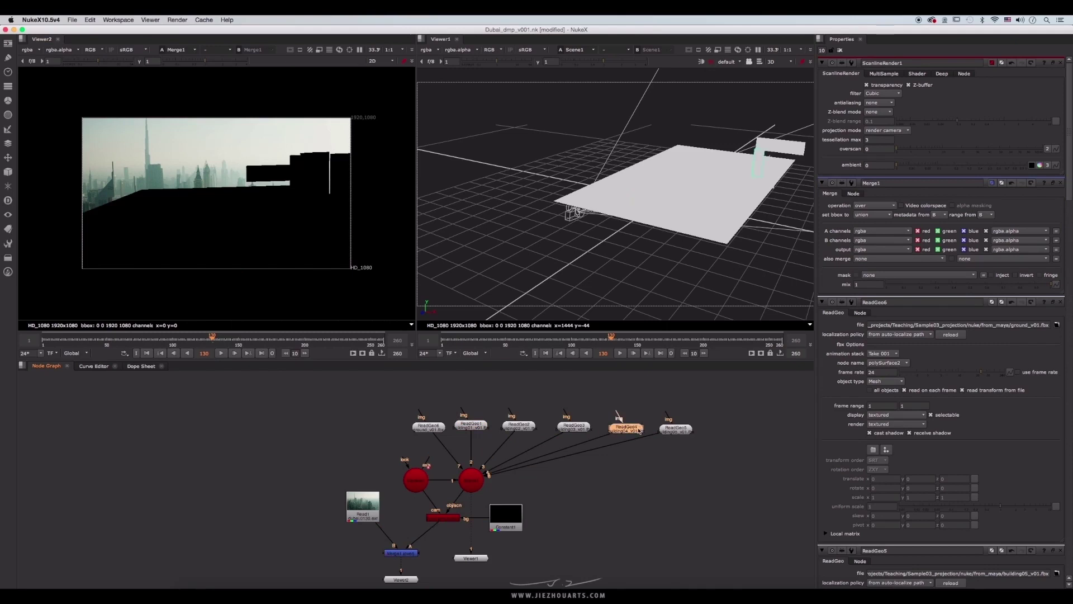
pyautogui.click(681, 431)
pyautogui.click(483, 394)
pyautogui.scroll(-5, 475, 427)
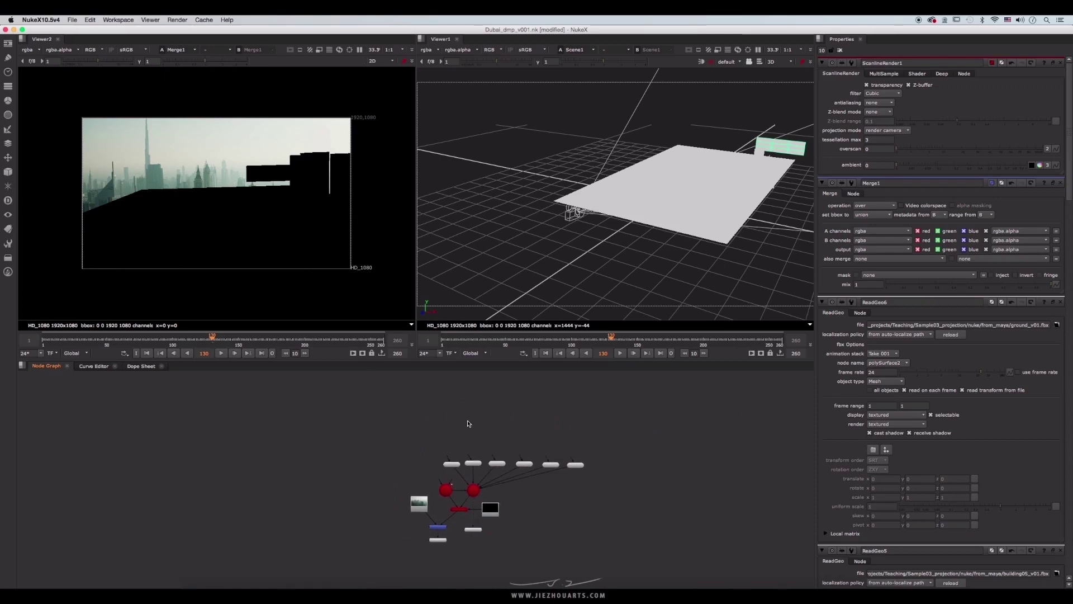
pyautogui.moveTo(470, 426); pyautogui.dragTo(467, 429, button='middle')
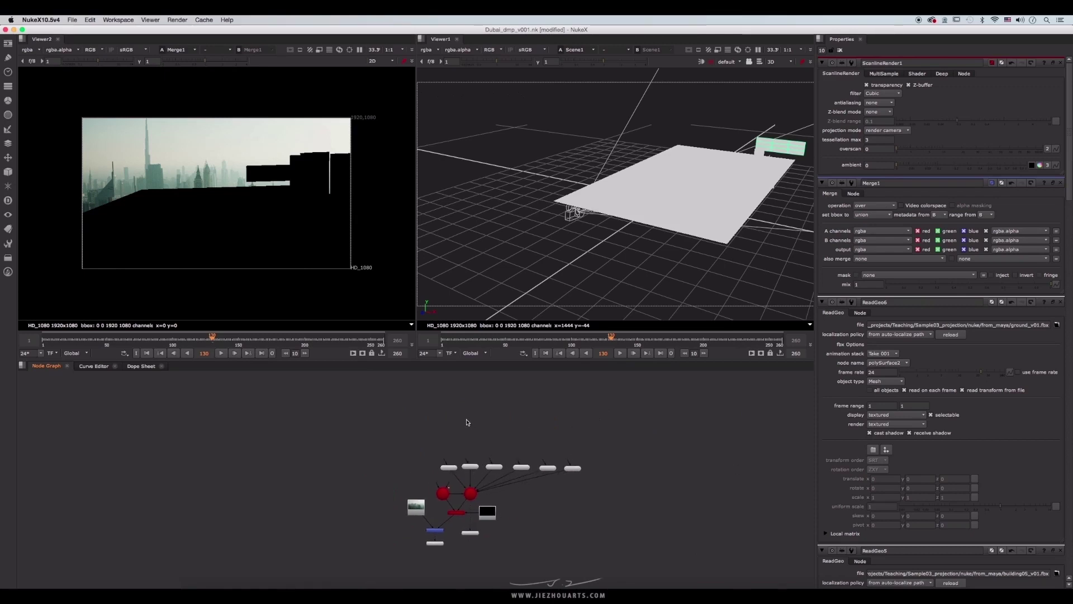
# - Create CheckerBoard1 and wire it into the img inputs of the ground and every building ReadGeo
pyautogui.press('Tab')
pyautogui.write('checker')
pyautogui.press('Return')
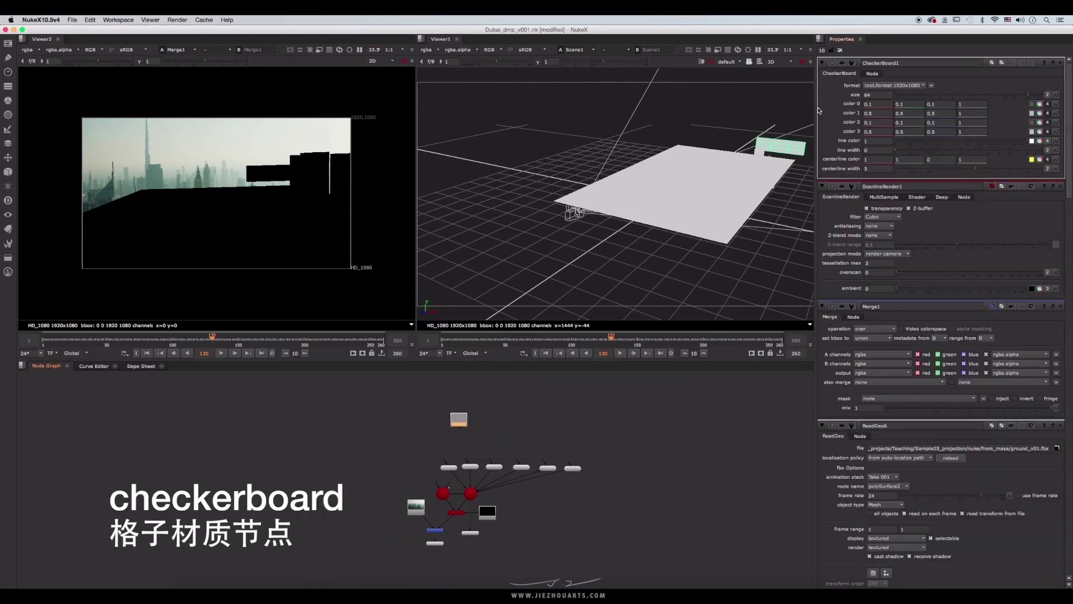
pyautogui.moveTo(458, 420); pyautogui.dragTo(455, 411)
pyautogui.moveTo(450, 460); pyautogui.dragTo(456, 414)
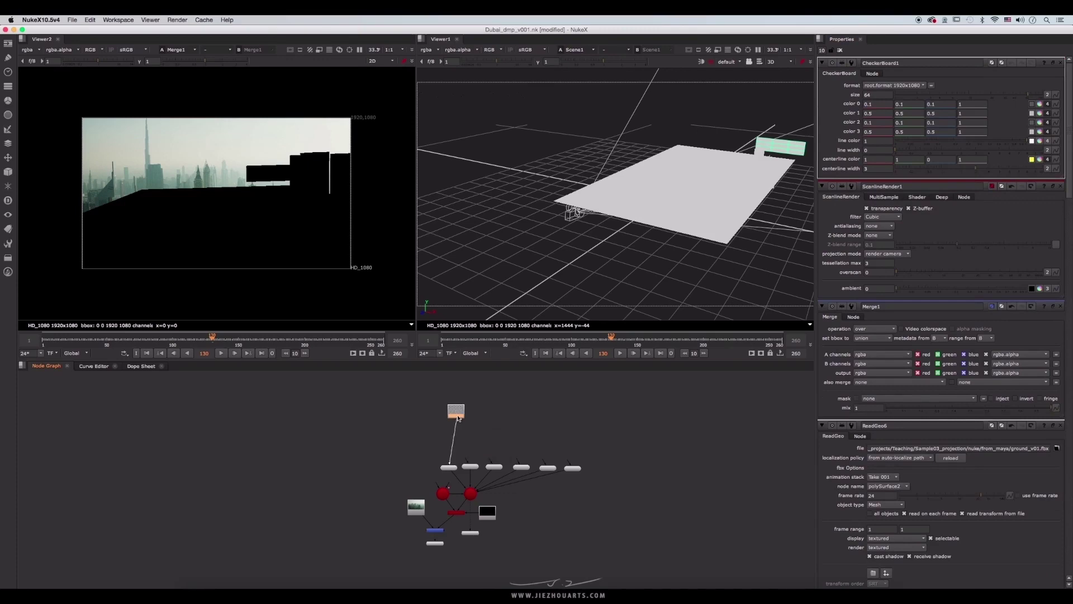
pyautogui.moveTo(470, 459); pyautogui.dragTo(457, 414)
pyautogui.moveTo(521, 459); pyautogui.dragTo(468, 418)
pyautogui.moveTo(571, 462); pyautogui.dragTo(466, 416)
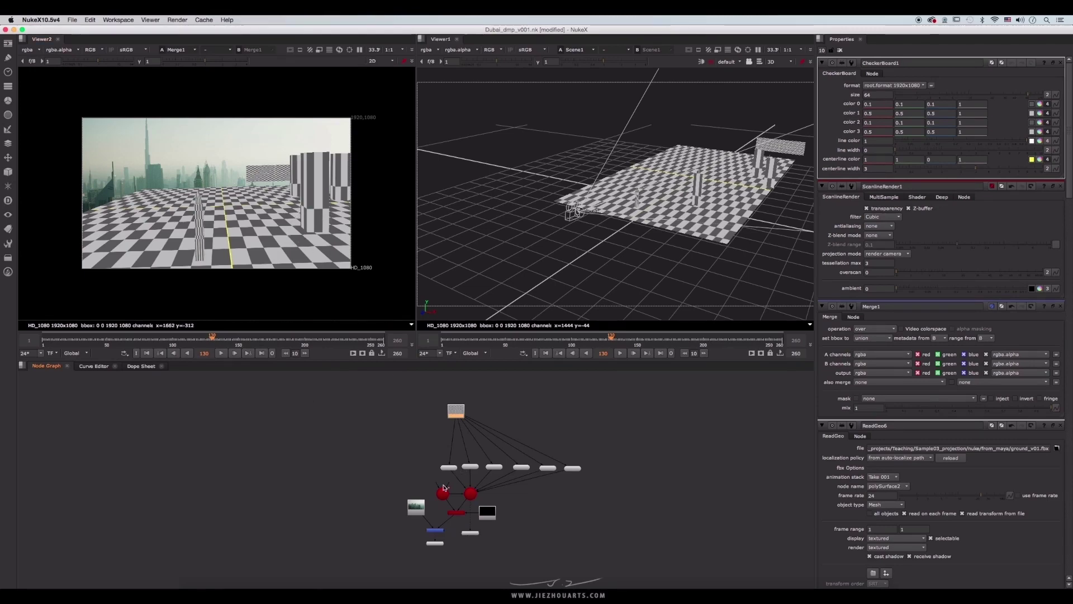
pyautogui.scroll(5, 443, 487)
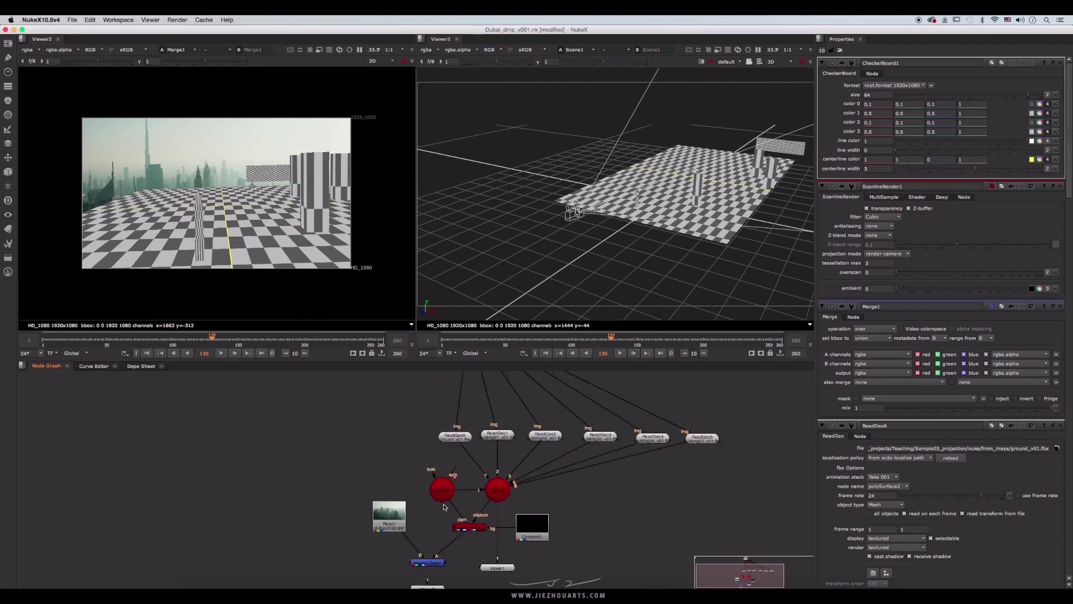
# - Disable the ground geometry ReadGeo6 and return the timeline to frame 1
pyautogui.click(456, 439)
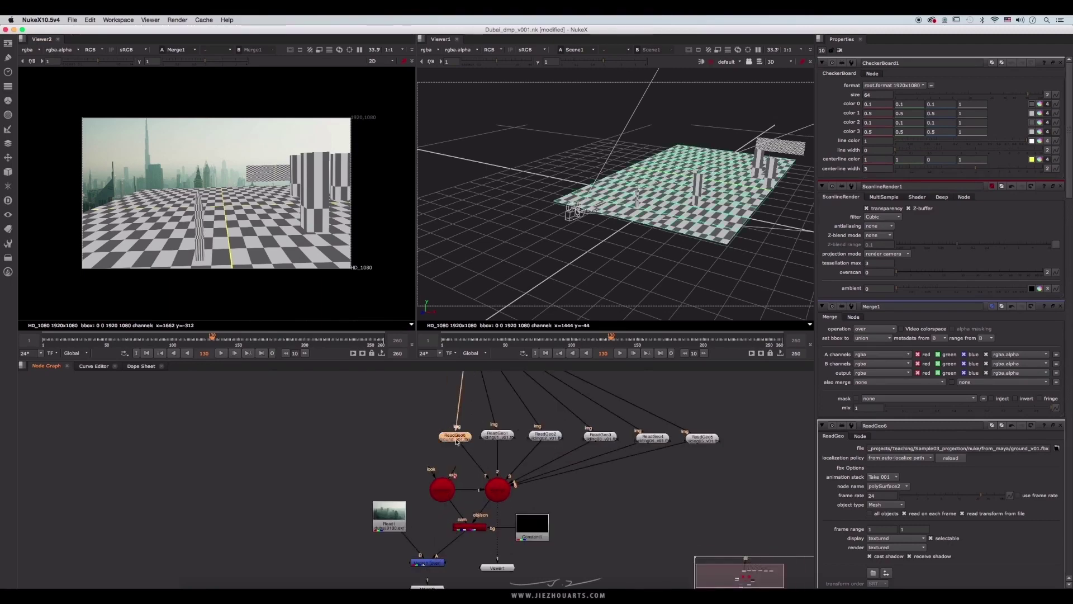
pyautogui.press('d')
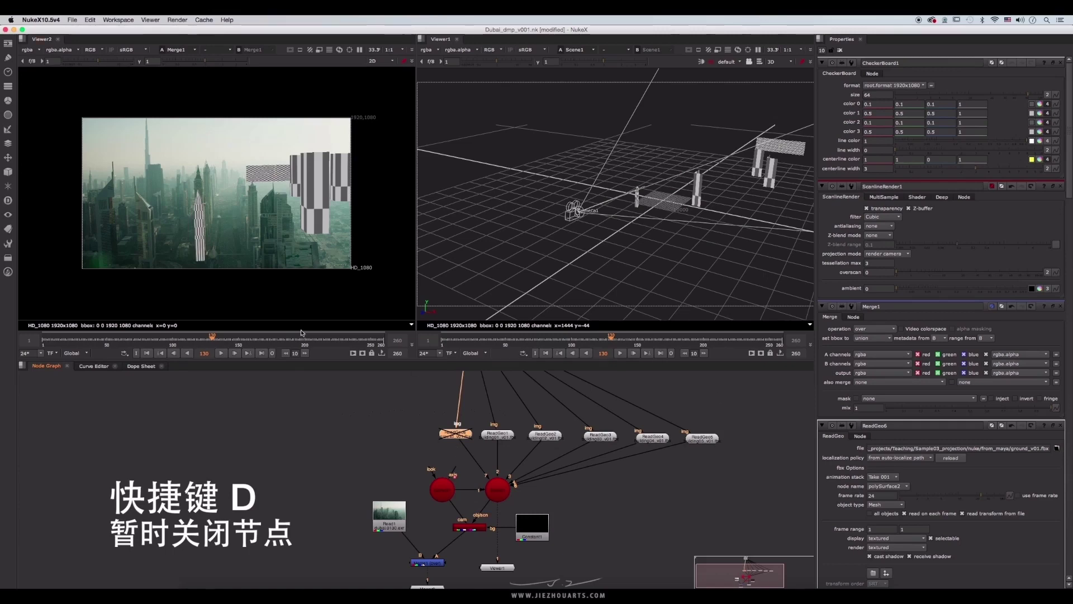
pyautogui.scroll(1, 258, 247)
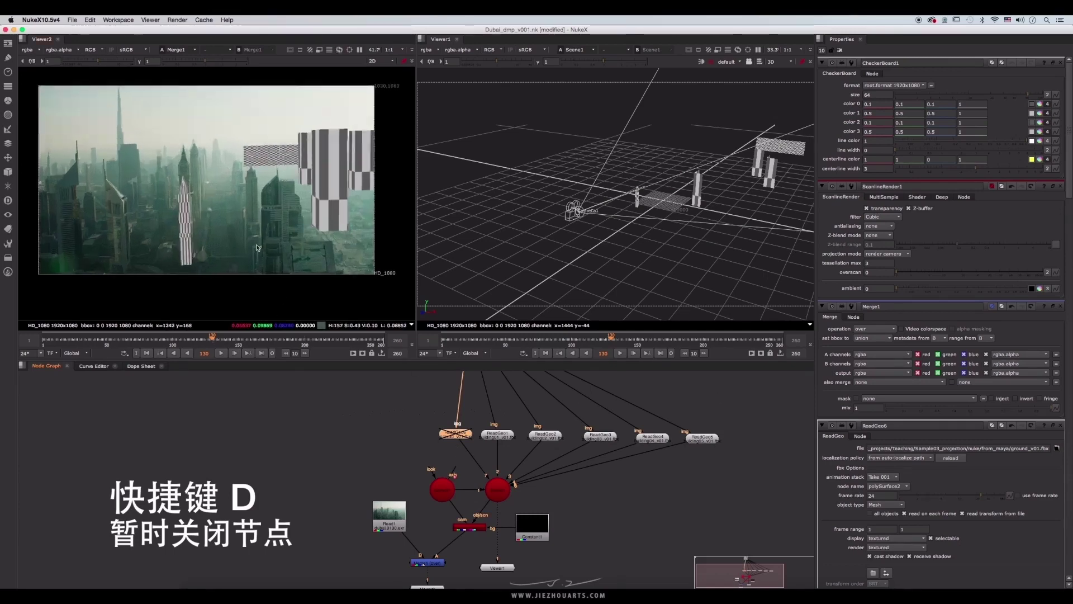
pyautogui.click(147, 353)
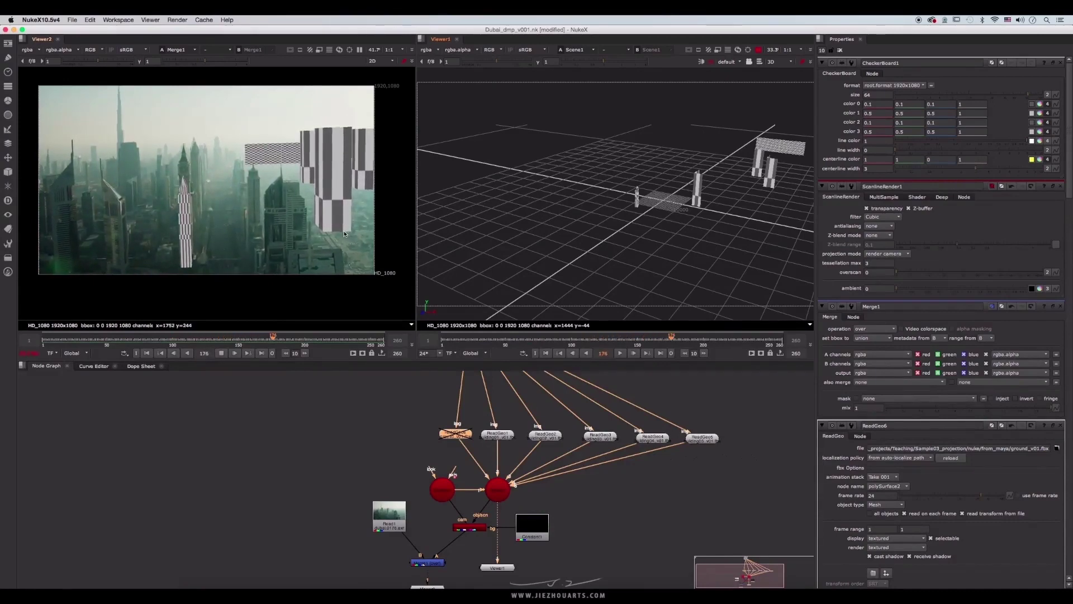
# - Review the shot by jumping between first and last frames, playing, and scrubbing to frames 67 and 59
pyautogui.click(222, 354)
pyautogui.click(146, 354)
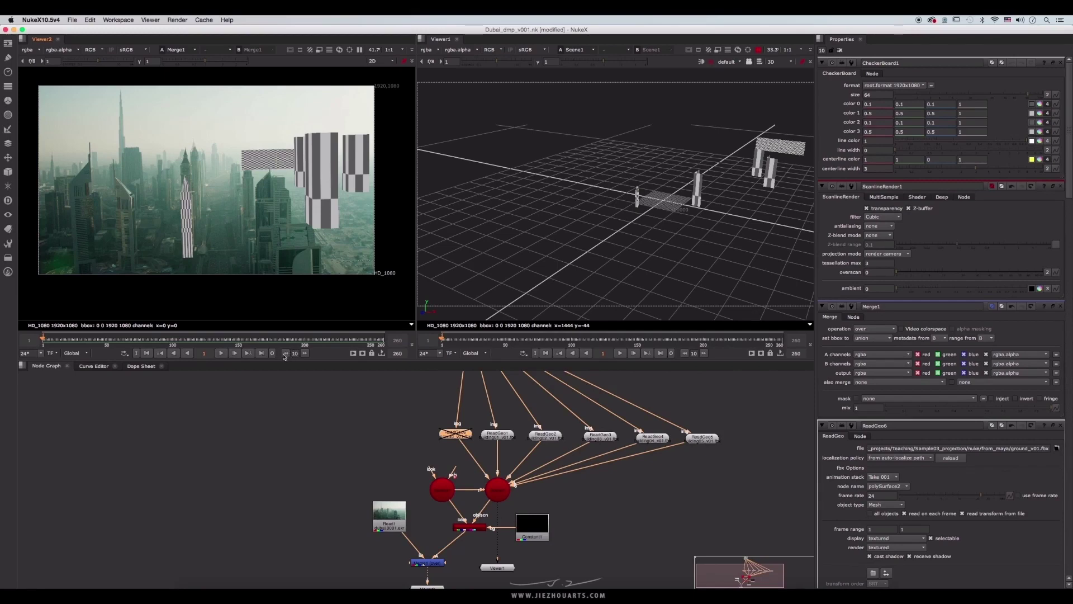
pyautogui.click(262, 354)
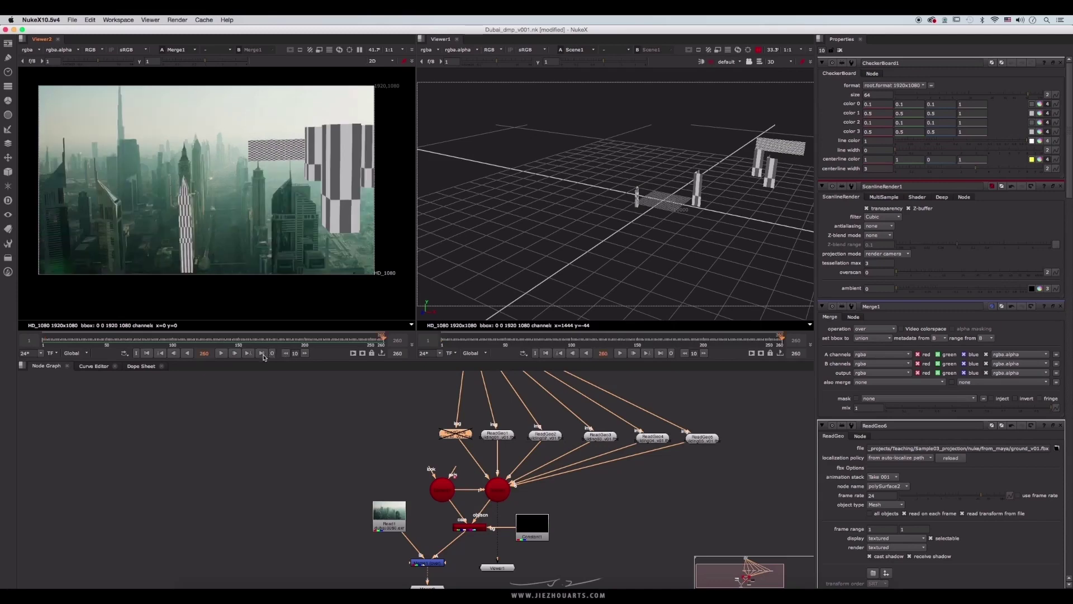
pyautogui.click(147, 353)
pyautogui.click(262, 353)
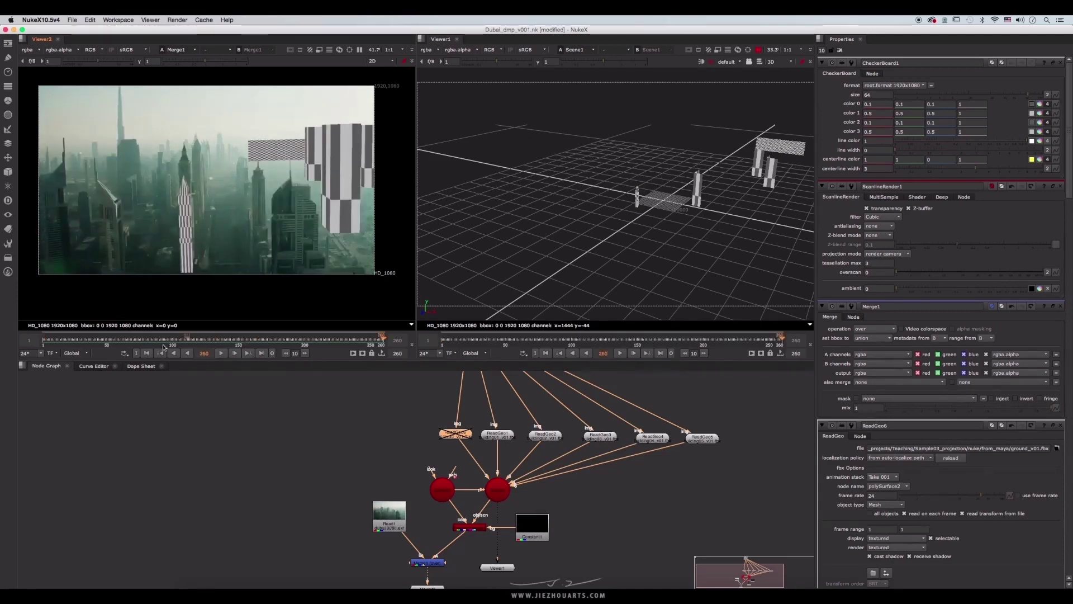
pyautogui.click(146, 353)
pyautogui.click(262, 353)
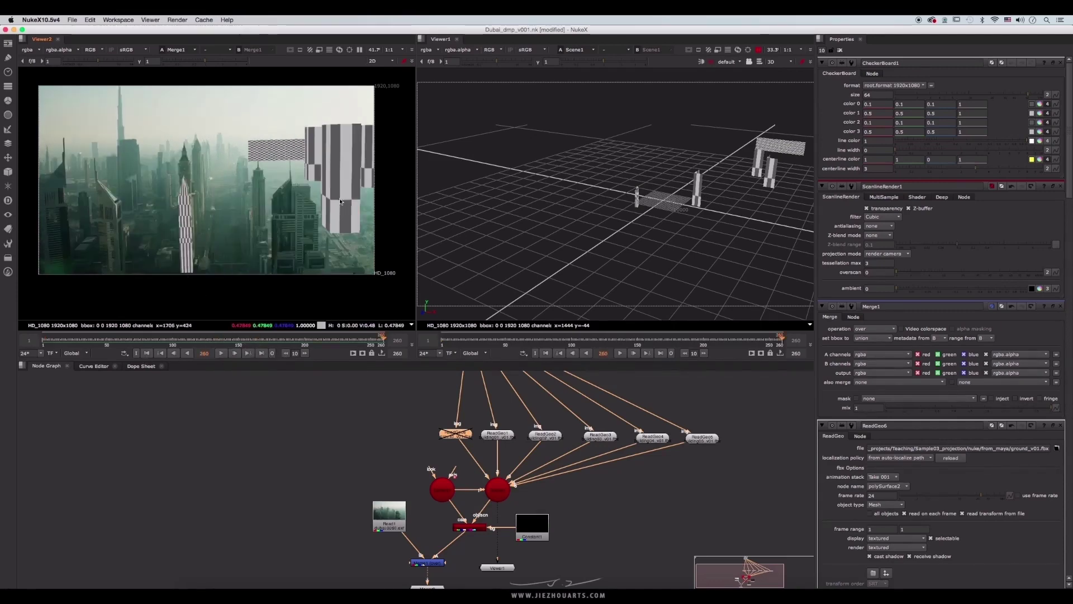
pyautogui.click(173, 340)
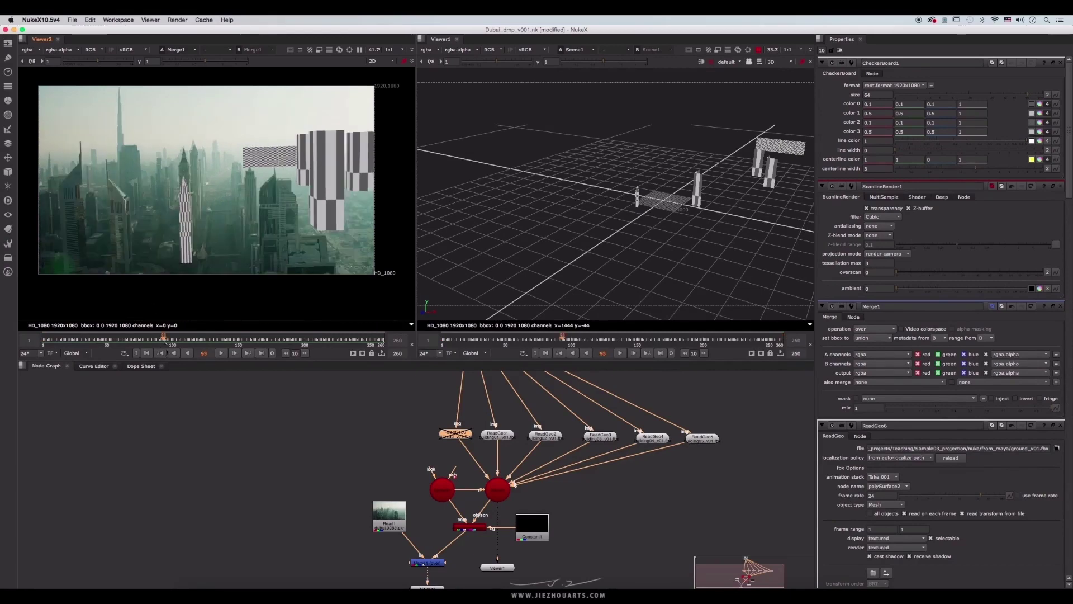
pyautogui.click(221, 353)
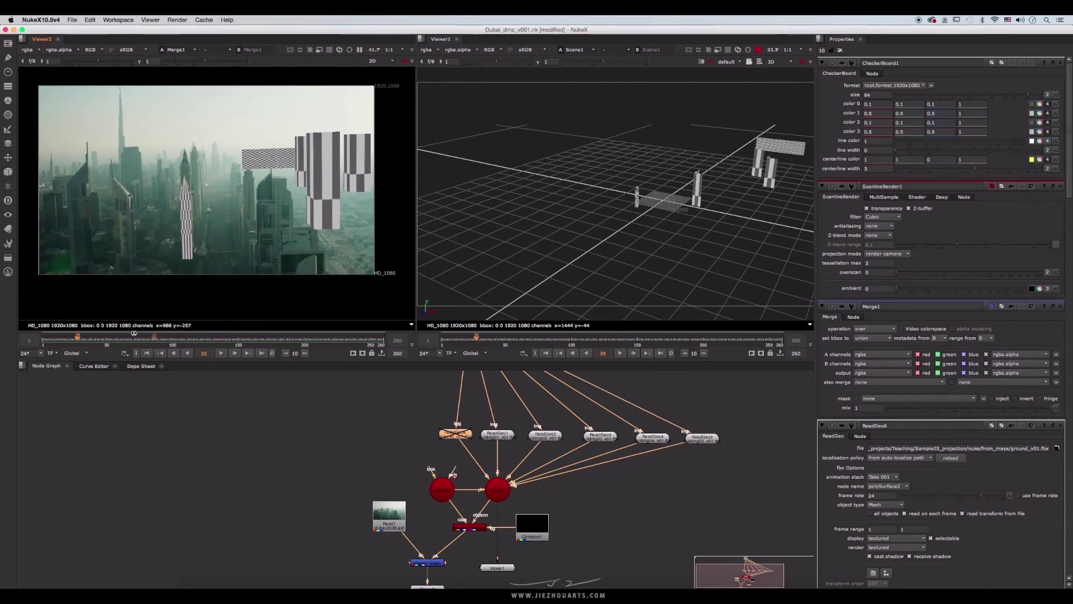
pyautogui.moveTo(102, 339); pyautogui.dragTo(129, 342)
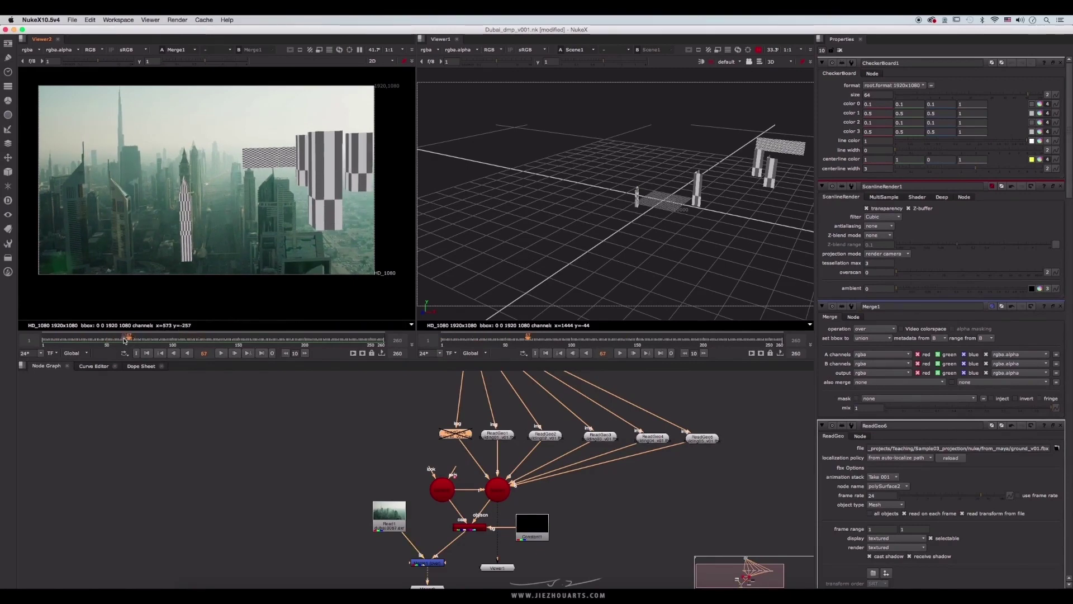
pyautogui.moveTo(125, 340); pyautogui.dragTo(120, 343)
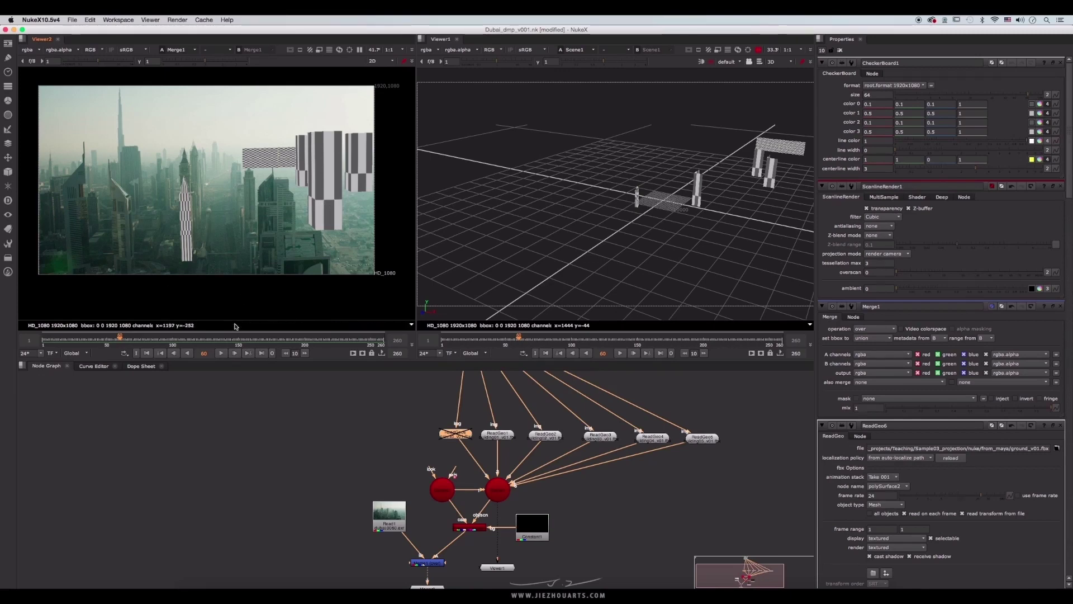
pyautogui.click(617, 505)
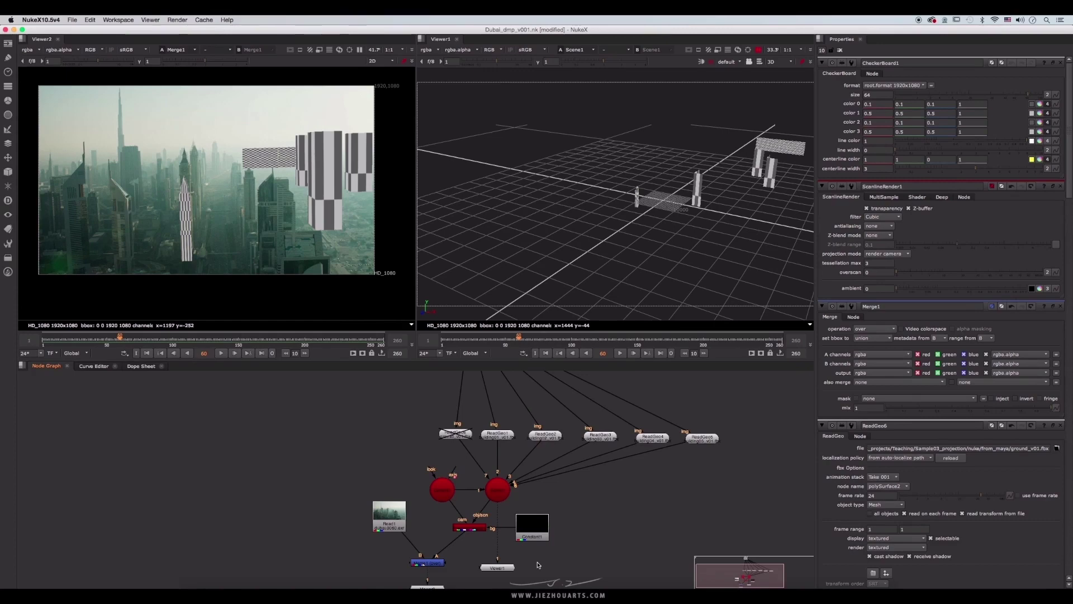
# - Add Write1 and view ScanlineRender1's output alone, checking its alpha
pyautogui.press('w')
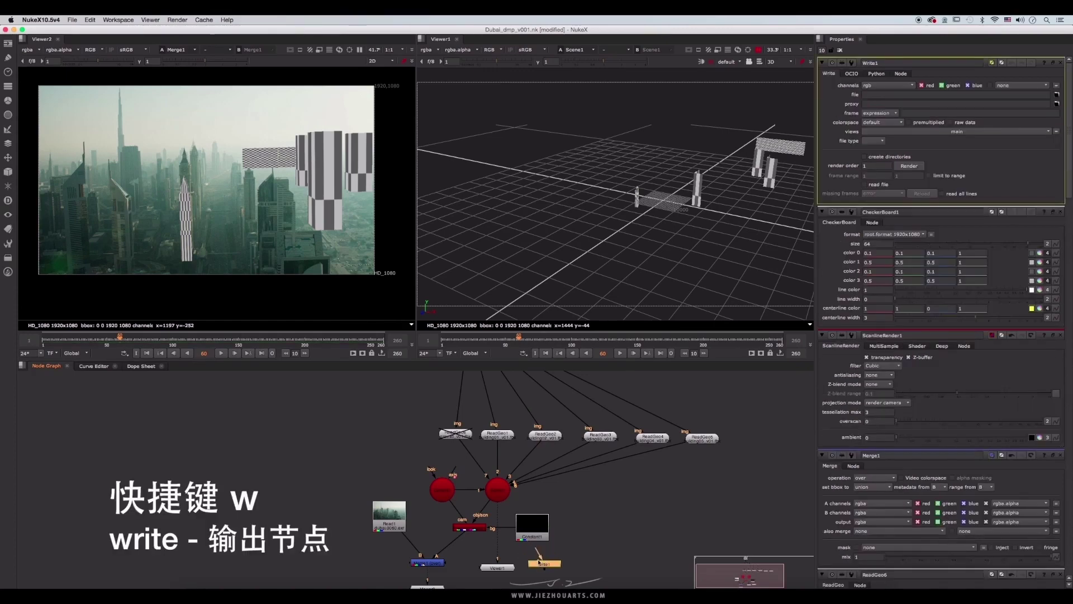
pyautogui.click(483, 530)
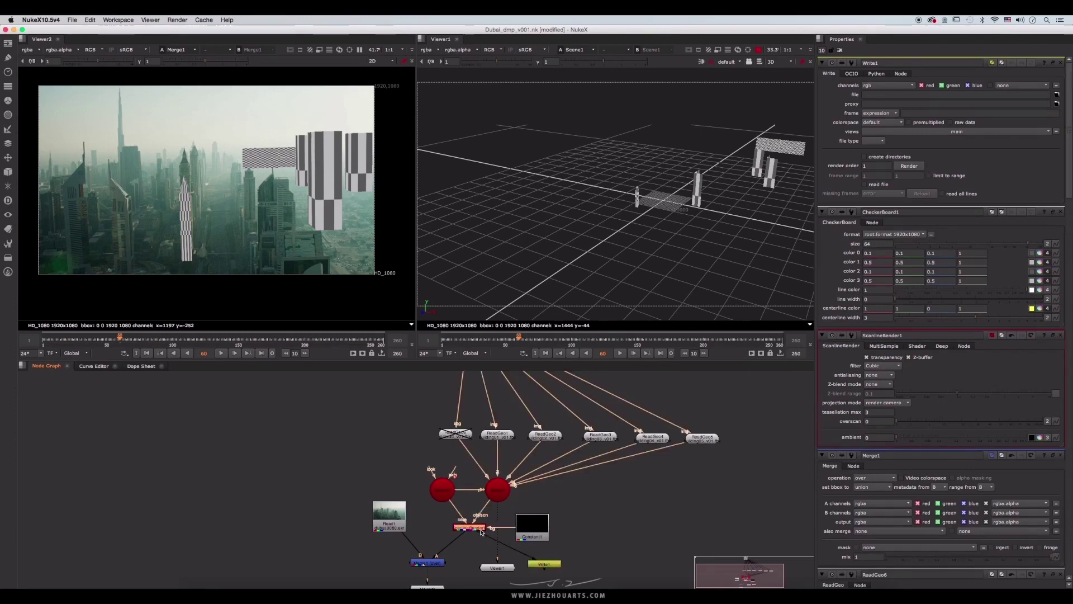
pyautogui.press('1')
pyautogui.press('a')
pyautogui.press('a')
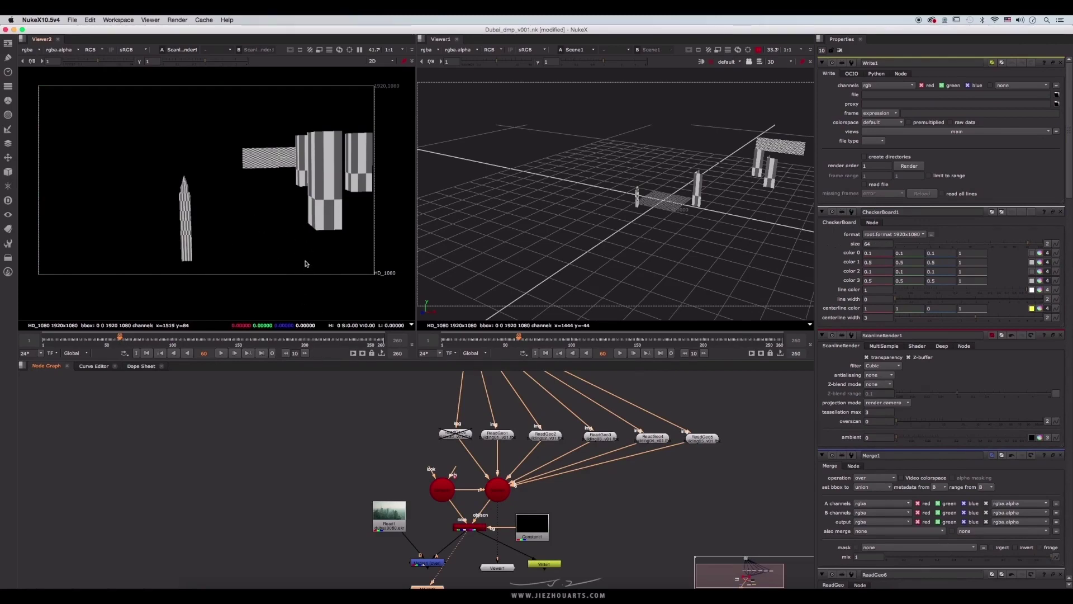
# - View the Merge1 composite over the Dubai plate and move the timeline to frame 64
pyautogui.click(534, 563)
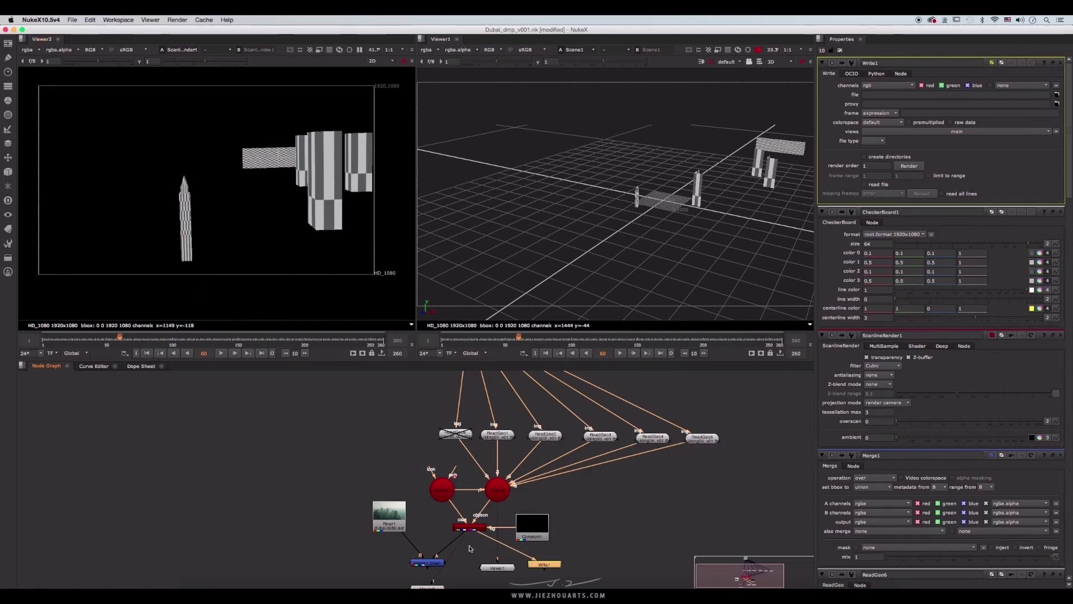
pyautogui.click(427, 562)
pyautogui.press('1')
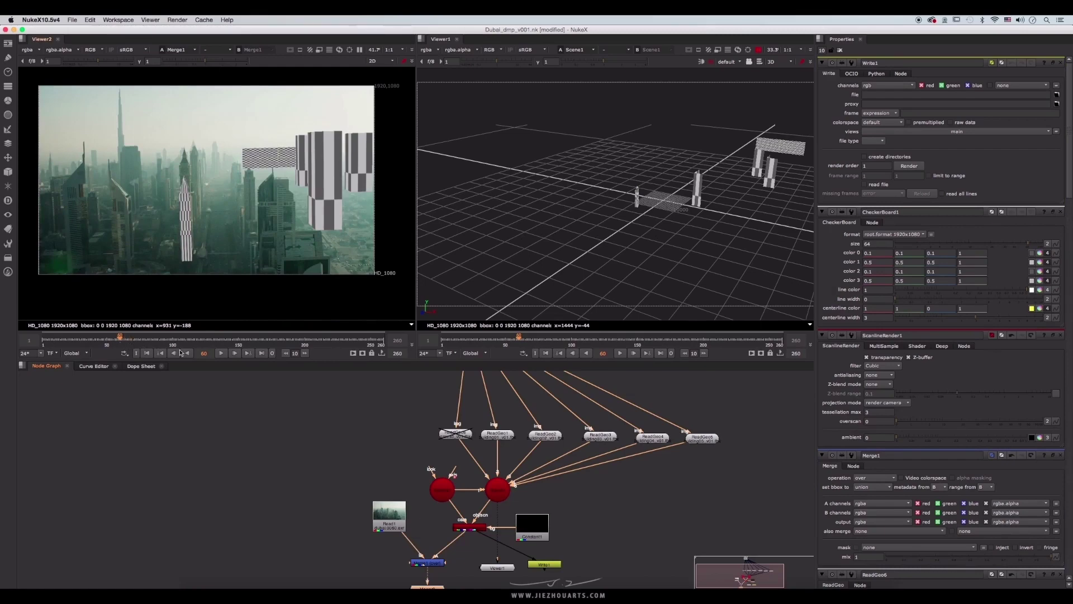
pyautogui.moveTo(133, 342); pyautogui.dragTo(126, 347)
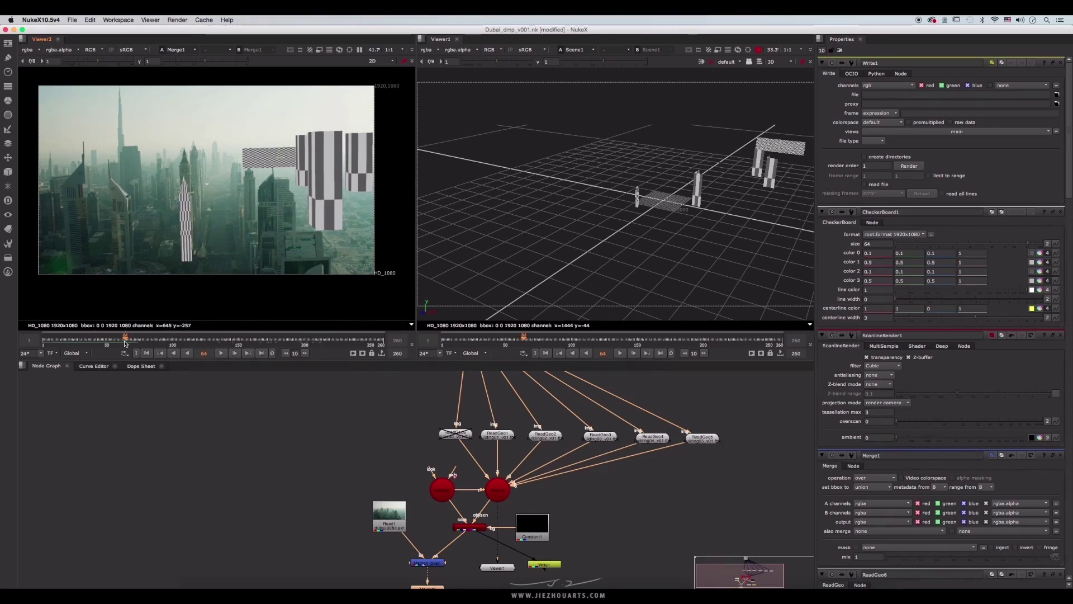
# - Set Write1's channels to rgba and enter f64.tif as the output file in the from_nuke folder
pyautogui.click(545, 565)
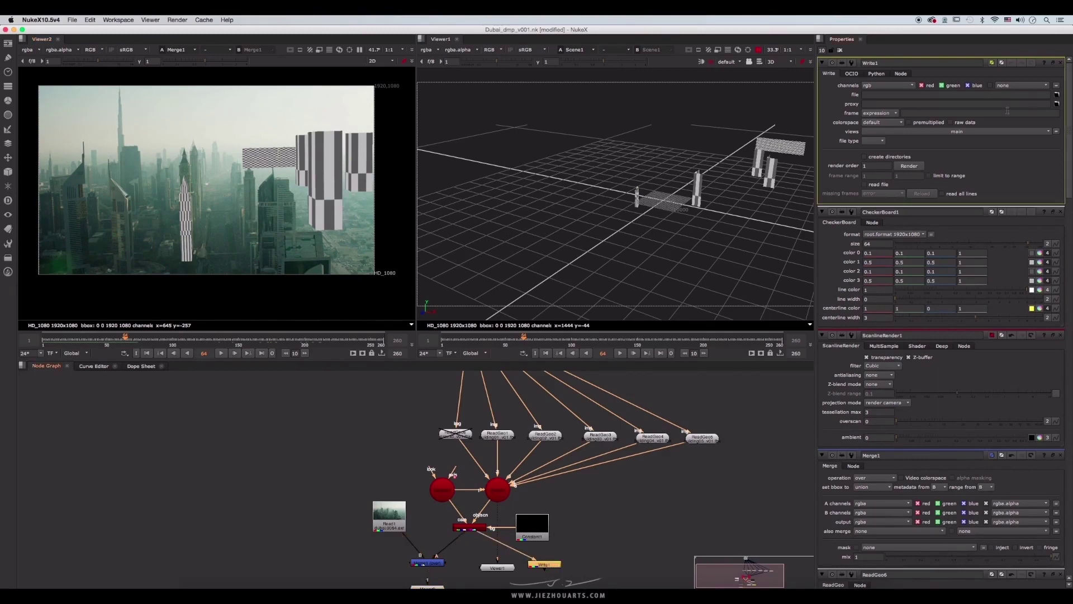
pyautogui.moveTo(542, 569); pyautogui.dragTo(542, 569)
pyautogui.click(895, 88)
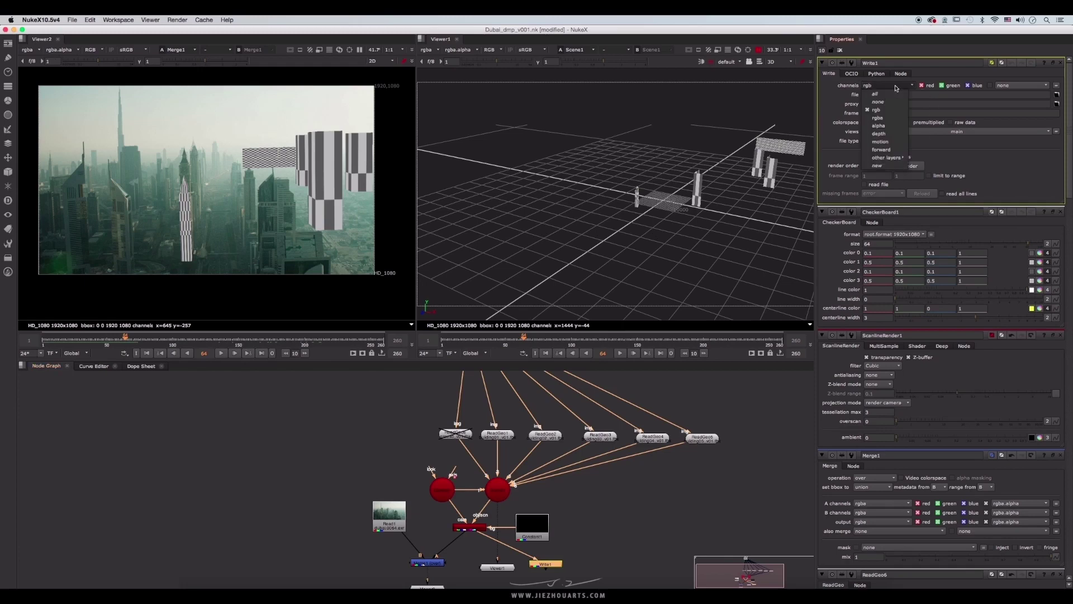
pyautogui.click(887, 118)
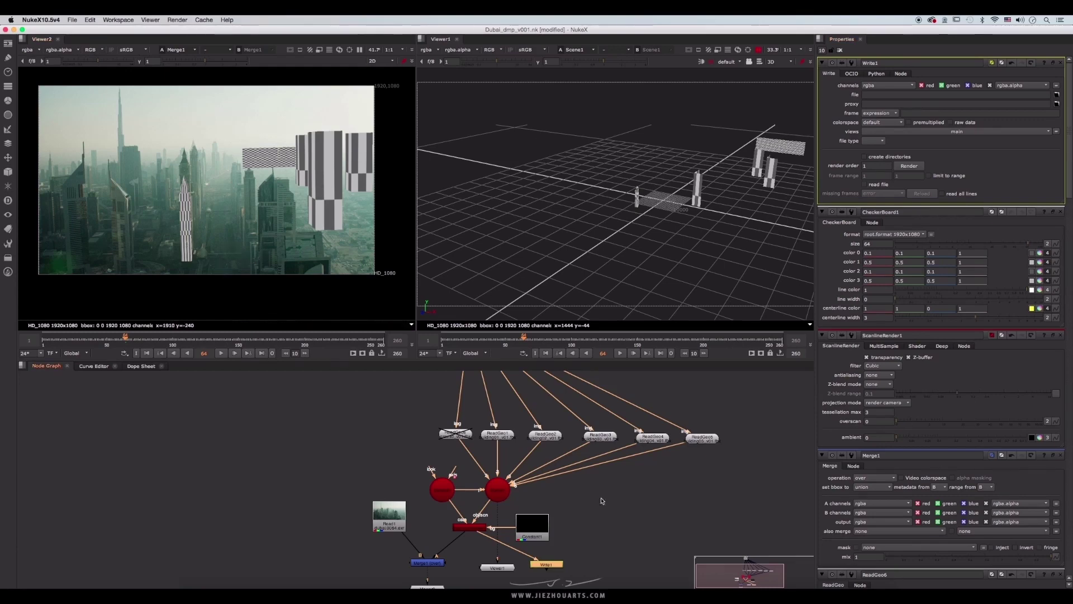
pyautogui.click(1057, 95)
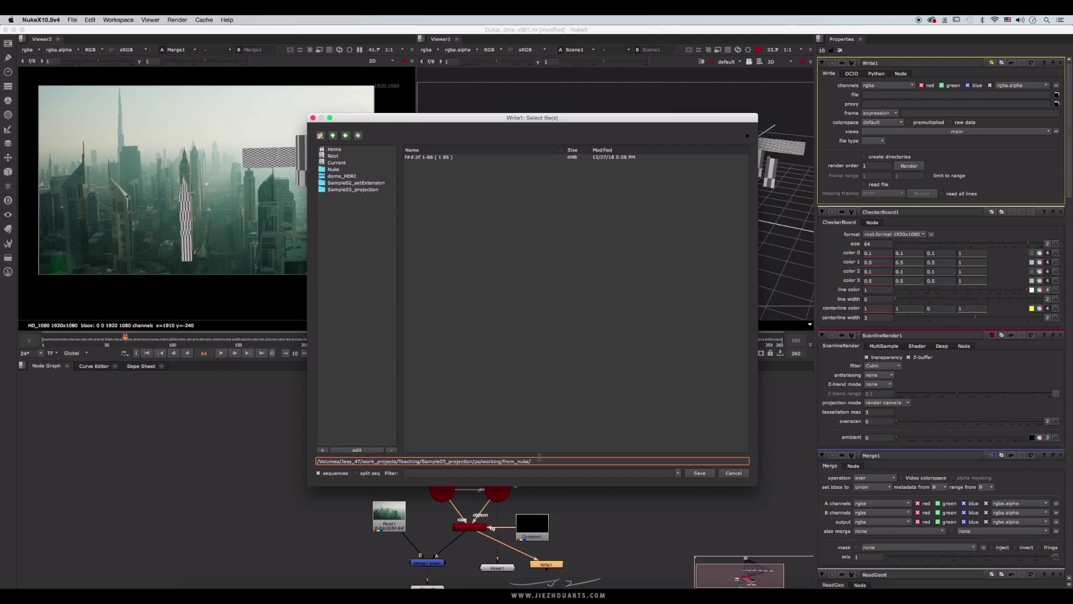
pyautogui.write('64')
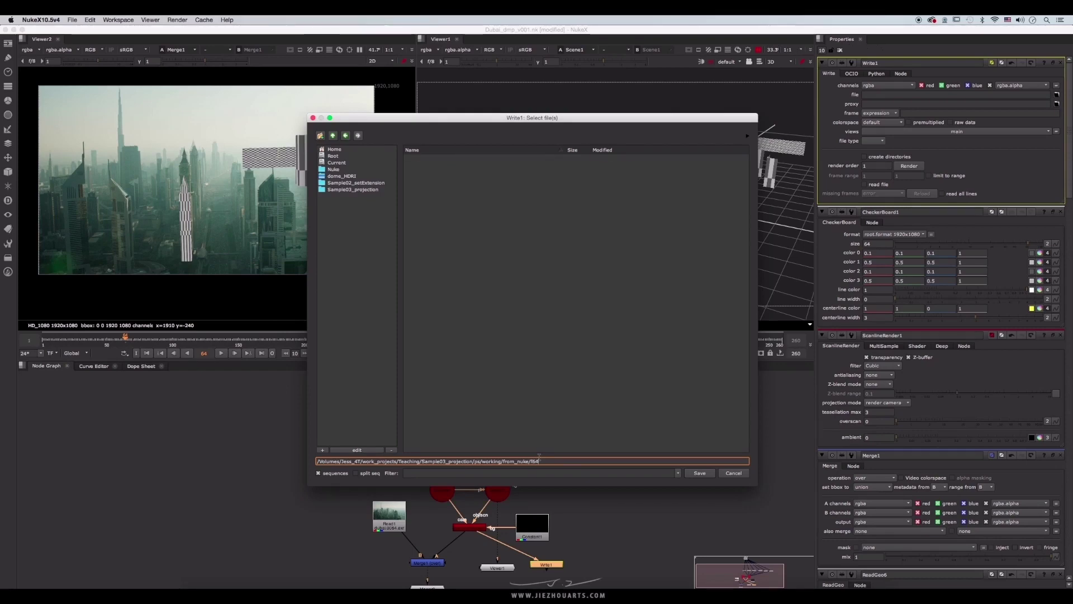
pyautogui.write('.tif')
# - Save the f64.tif output path and set Write1's data type to 16 bit
pyautogui.click(700, 473)
pyautogui.click(881, 159)
pyautogui.click(880, 168)
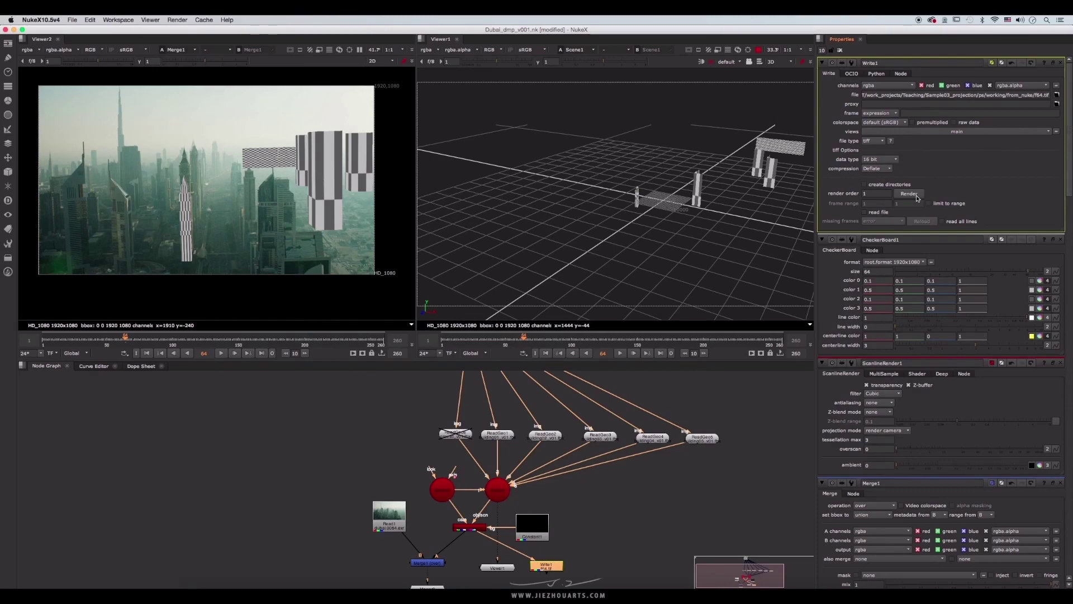
# - Render Write1 over the frame range 1-1
pyautogui.click(909, 194)
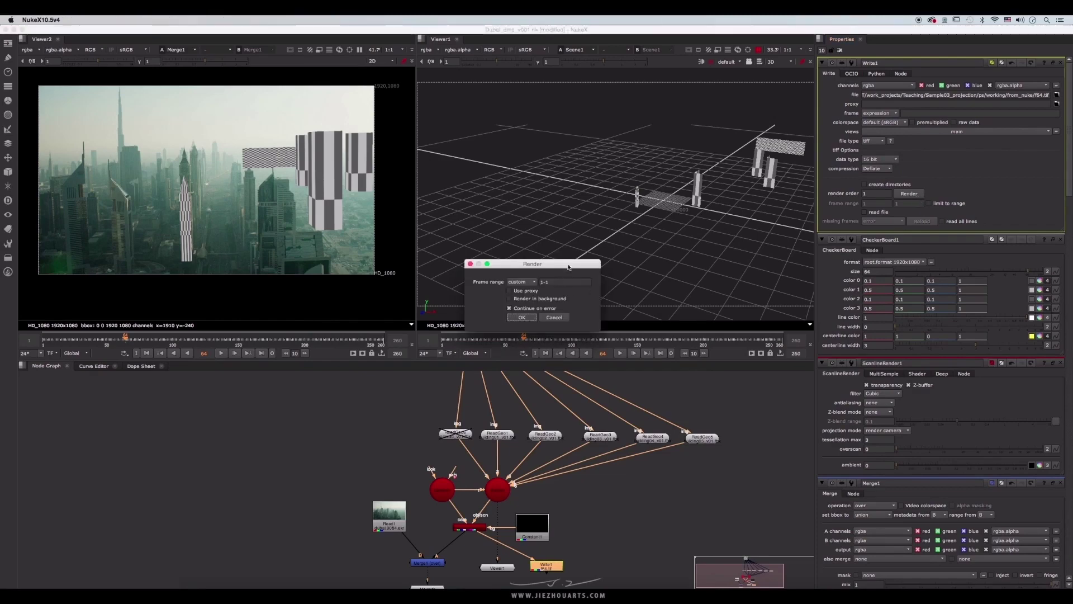
pyautogui.moveTo(569, 268); pyautogui.dragTo(566, 251)
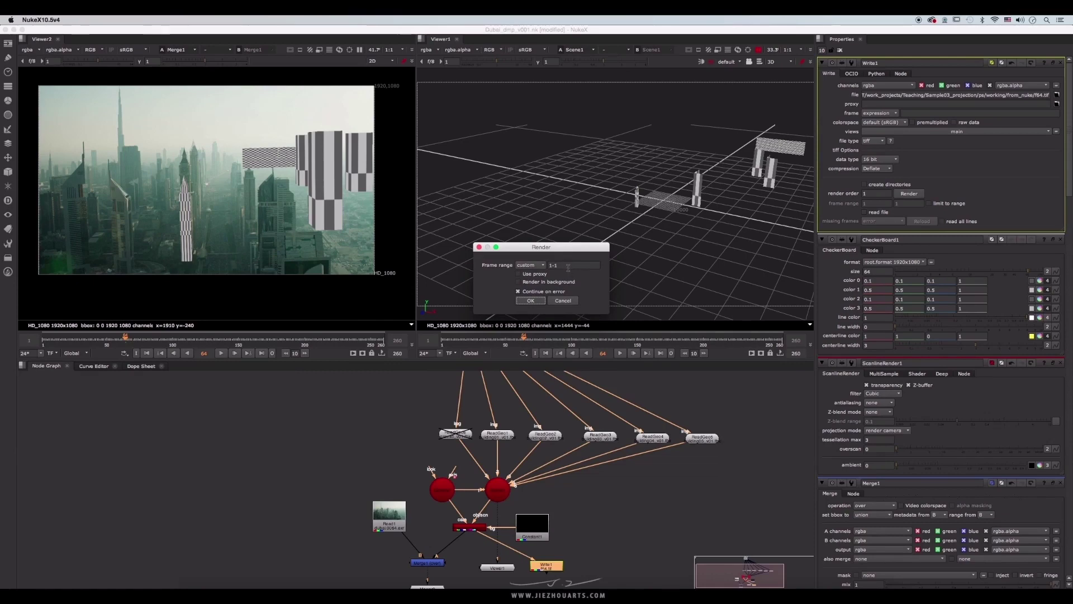
pyautogui.moveTo(569, 266); pyautogui.dragTo(548, 269)
pyautogui.press('Return')
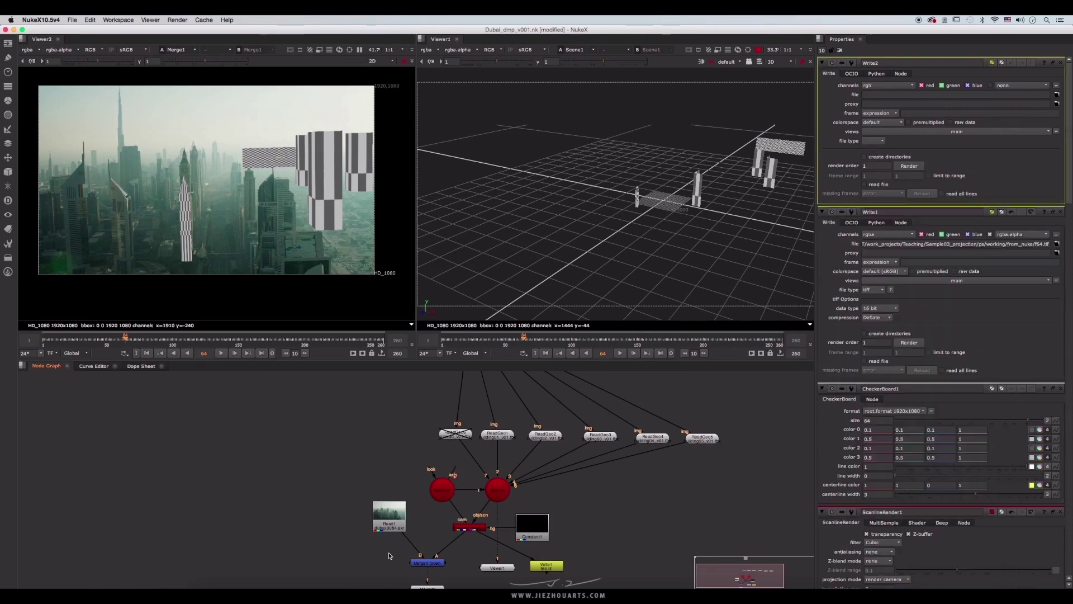
# - Add Write2 and connect it to the Read1 Dubai plate
pyautogui.press('w')
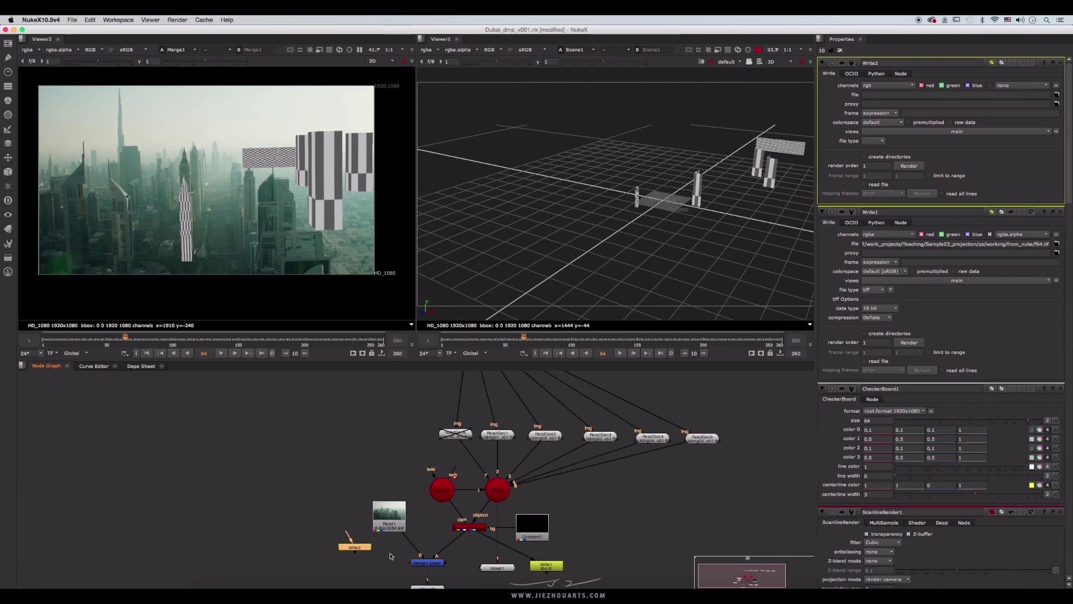
pyautogui.moveTo(348, 535); pyautogui.dragTo(373, 558)
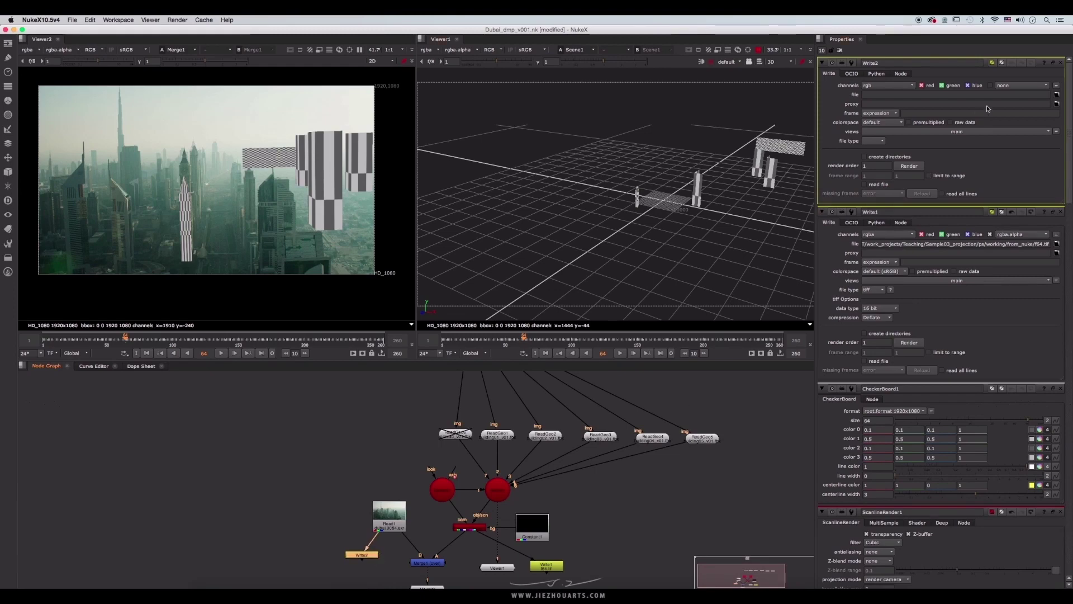
pyautogui.click(1054, 95)
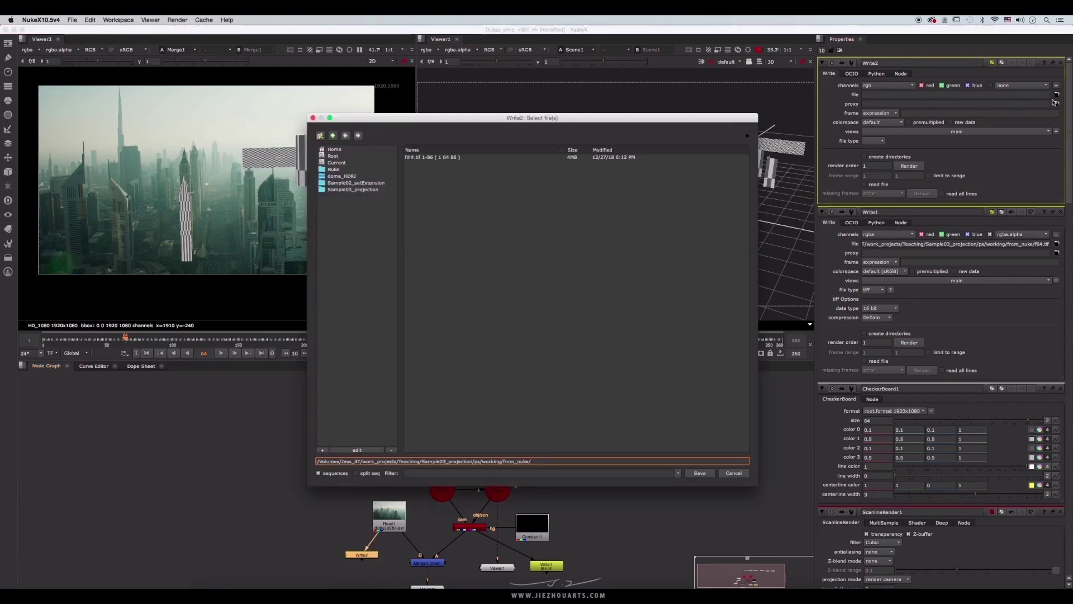
pyautogui.click(730, 478)
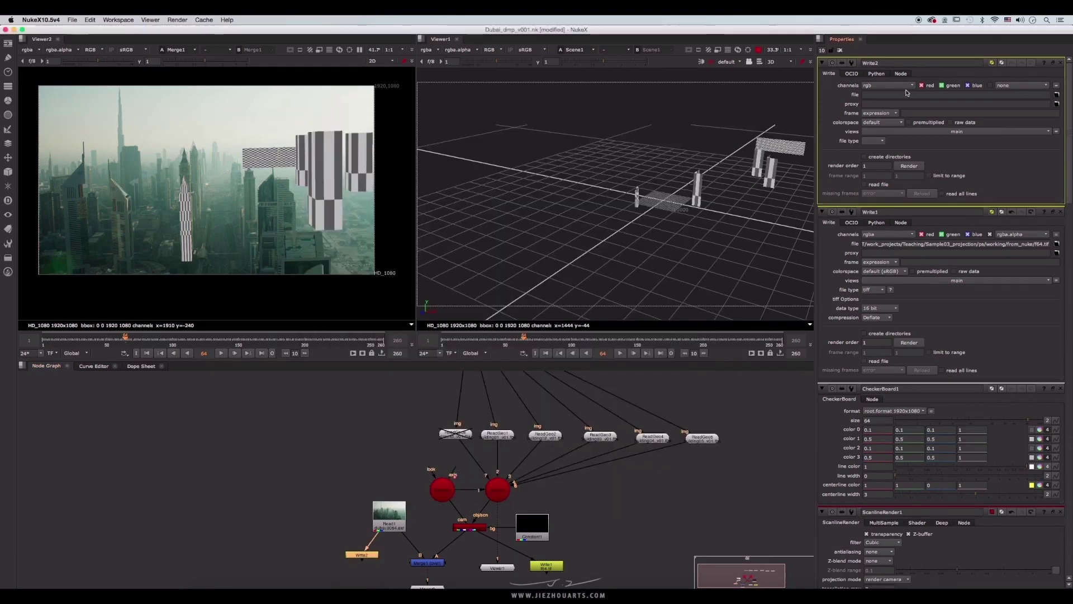
# - Set Write2's channels to rgba and enter plate_f64.tif as its output file
pyautogui.click(888, 113)
pyautogui.click(890, 113)
pyautogui.click(889, 113)
pyautogui.click(882, 115)
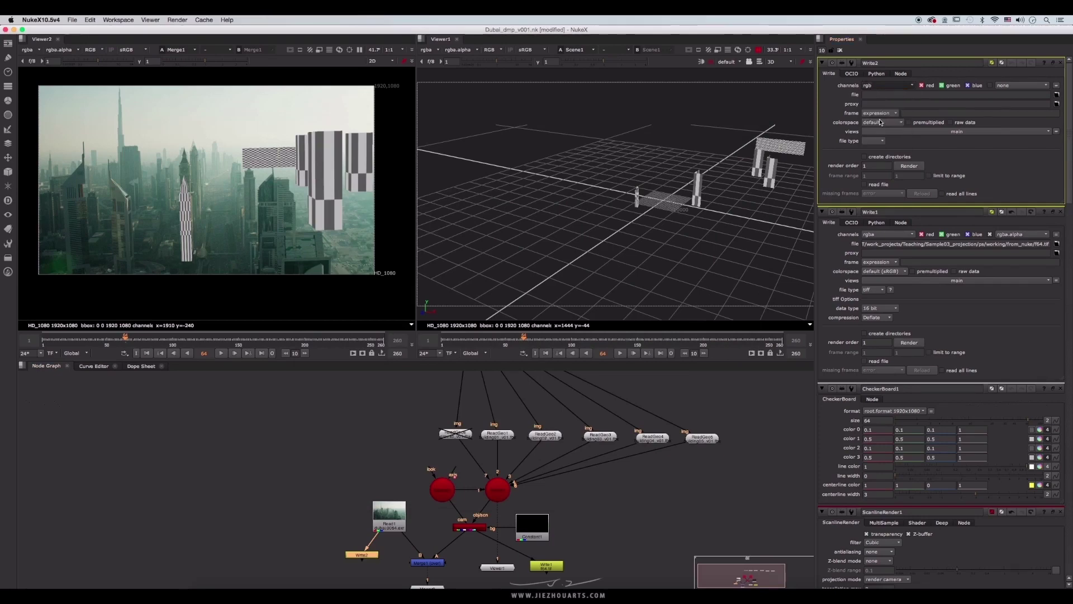
pyautogui.click(1056, 95)
pyautogui.write('plate_f')
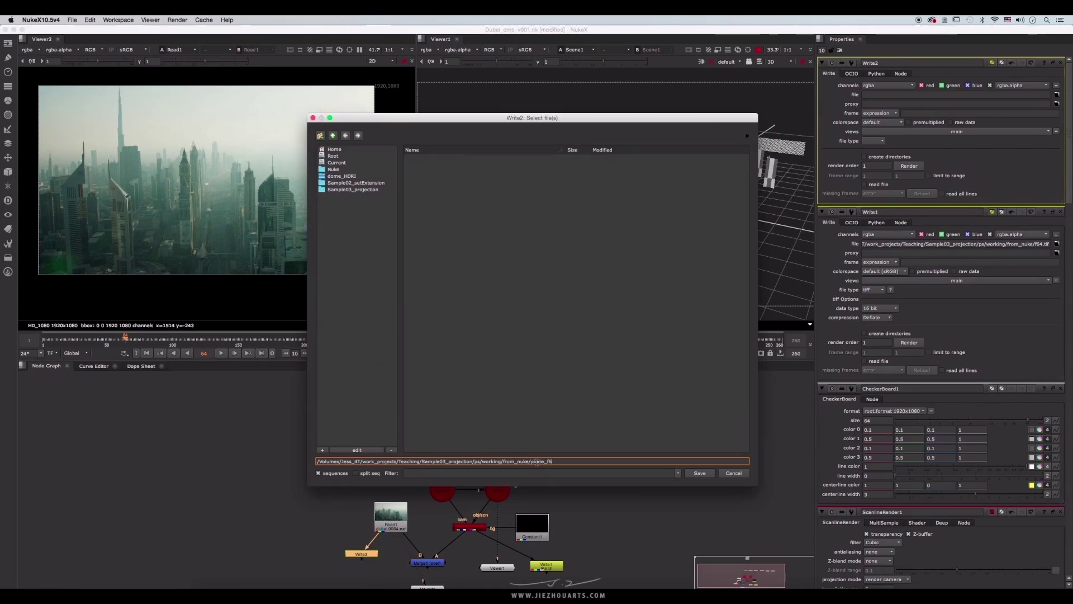
pyautogui.write('64.tif')
# - Write the plate to plate_f64.tif as a 16-bit TIFF and render frame 64 from Write2
pyautogui.press('Return')
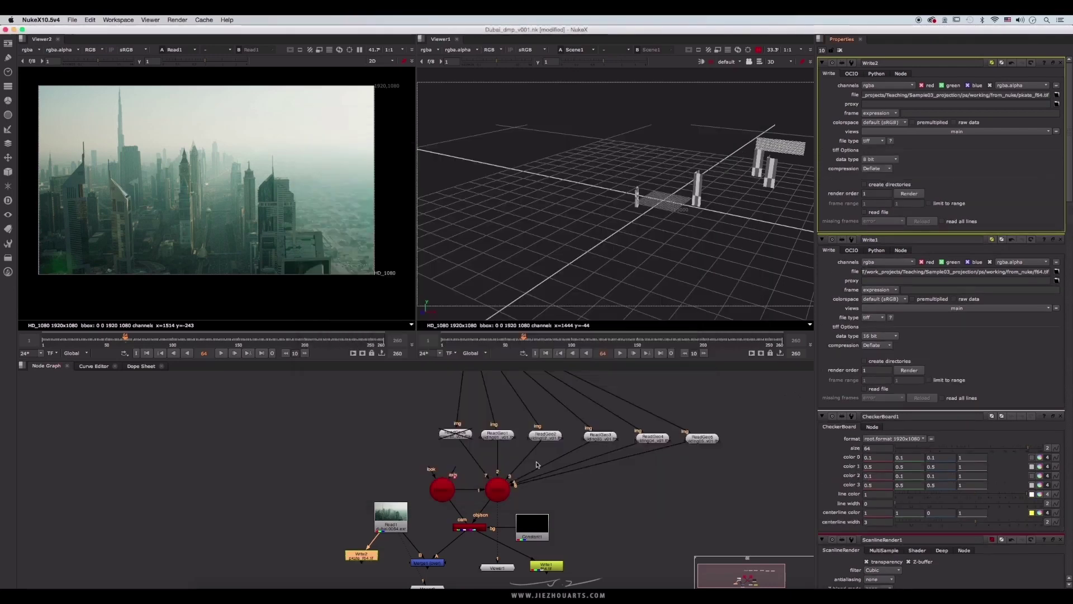
pyautogui.click(879, 159)
pyautogui.click(878, 168)
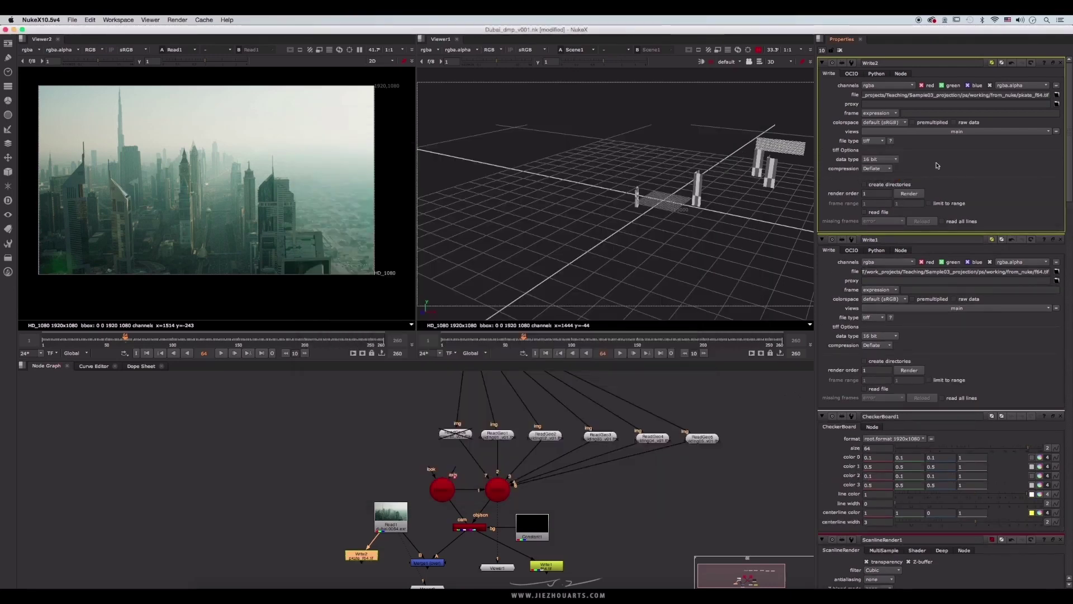
pyautogui.click(916, 197)
pyautogui.press('Return')
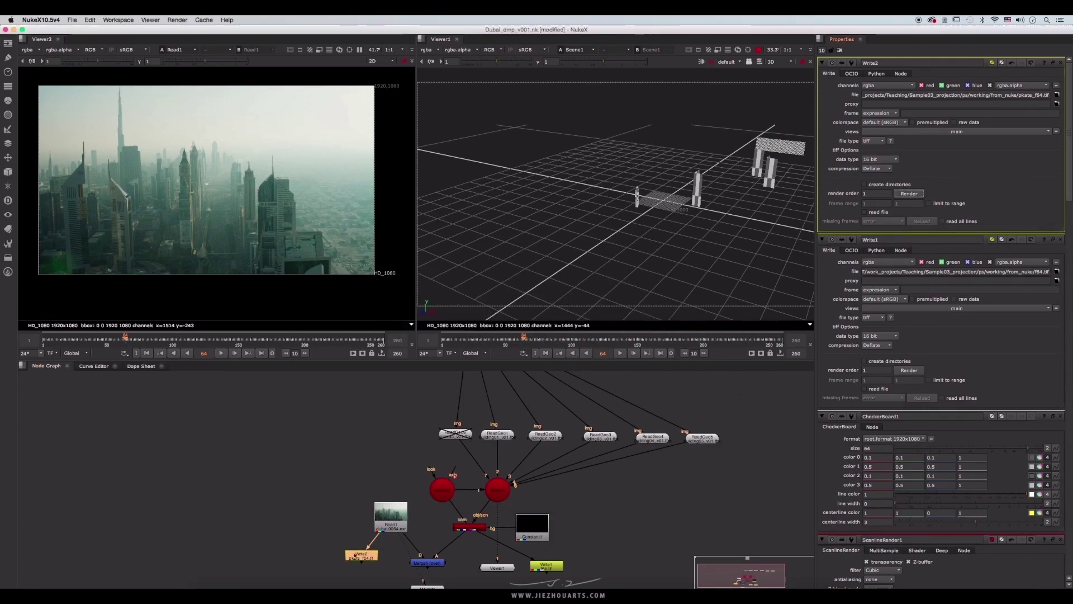